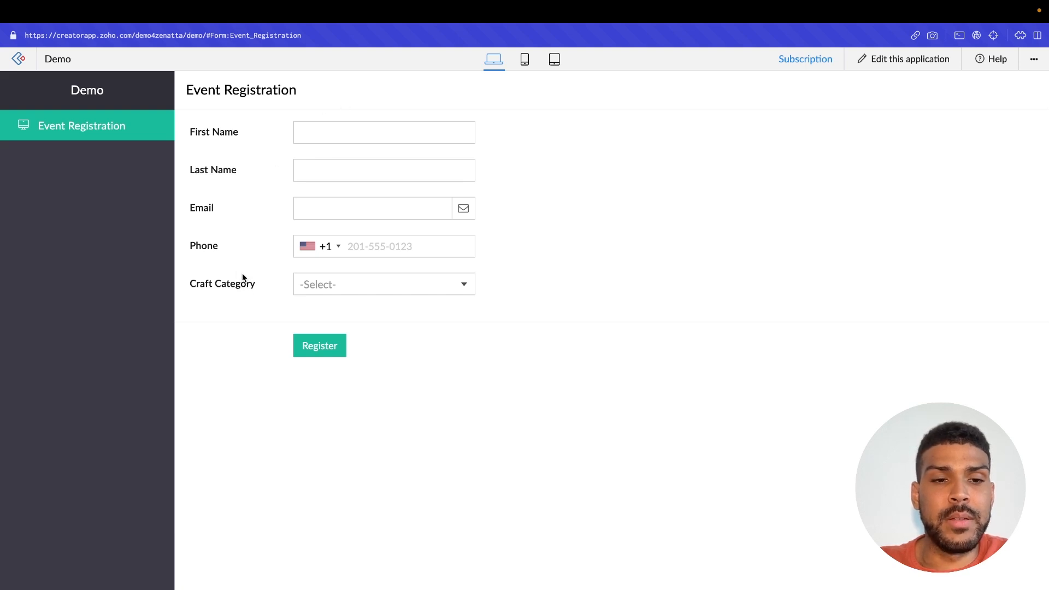
Reveal the Craft Category options (Woodworking, Metalworking, Glassworking) on the live form.
click(312, 284)
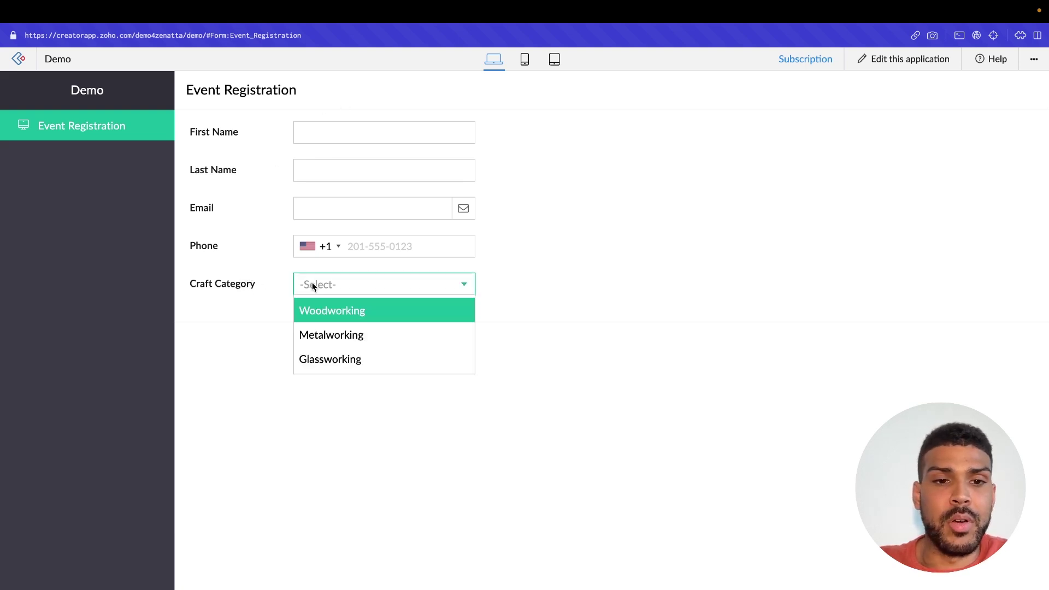
Choose Woodworking and Beginner, then check the Workshop dropdown, which offers no workshops.
click(336, 312)
click(317, 328)
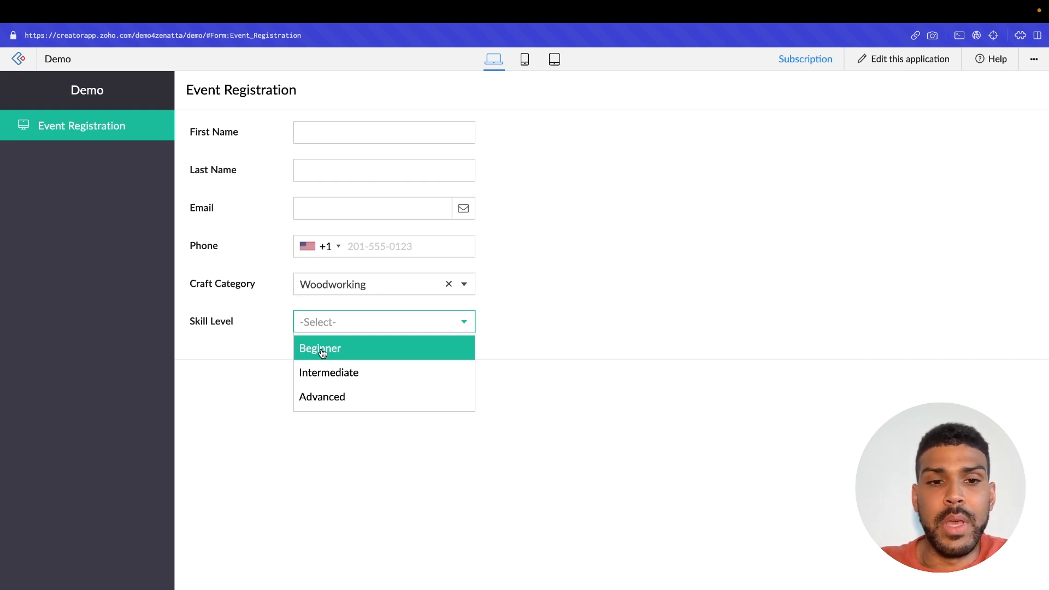
click(325, 352)
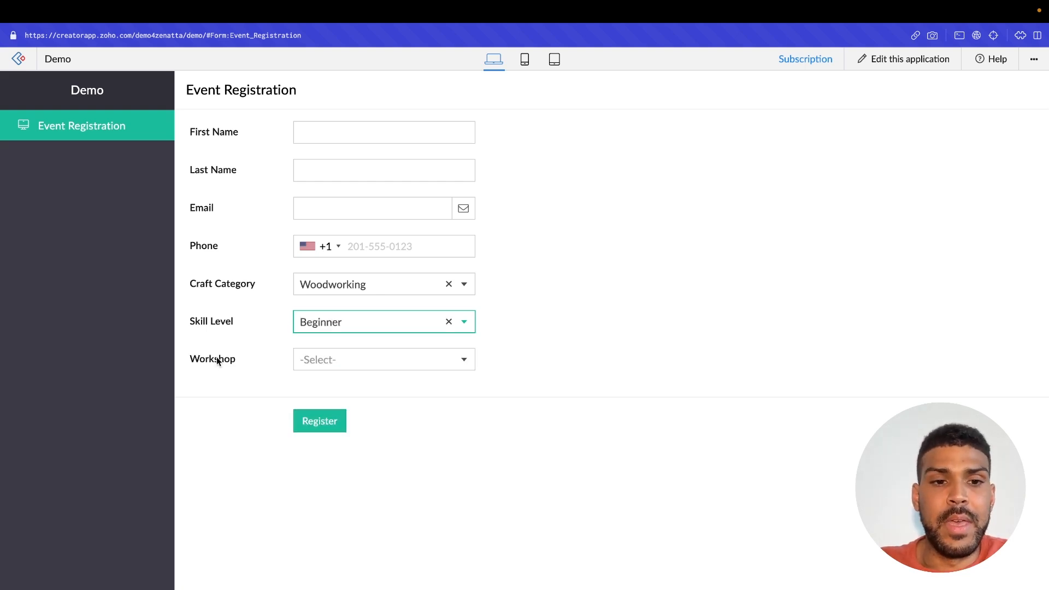
click(324, 361)
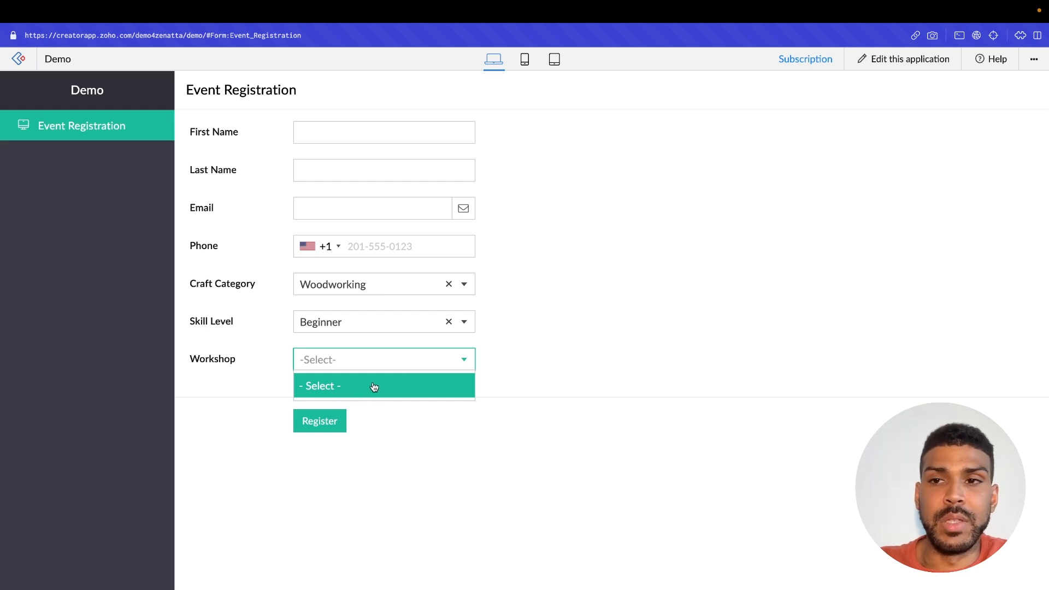
click(548, 369)
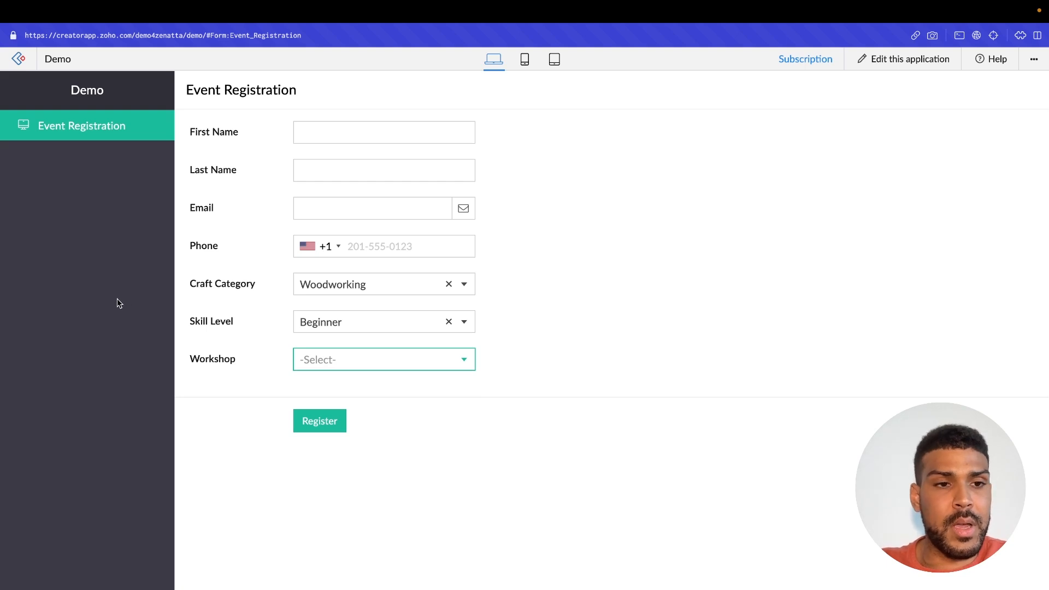
mouse_move(3, 328)
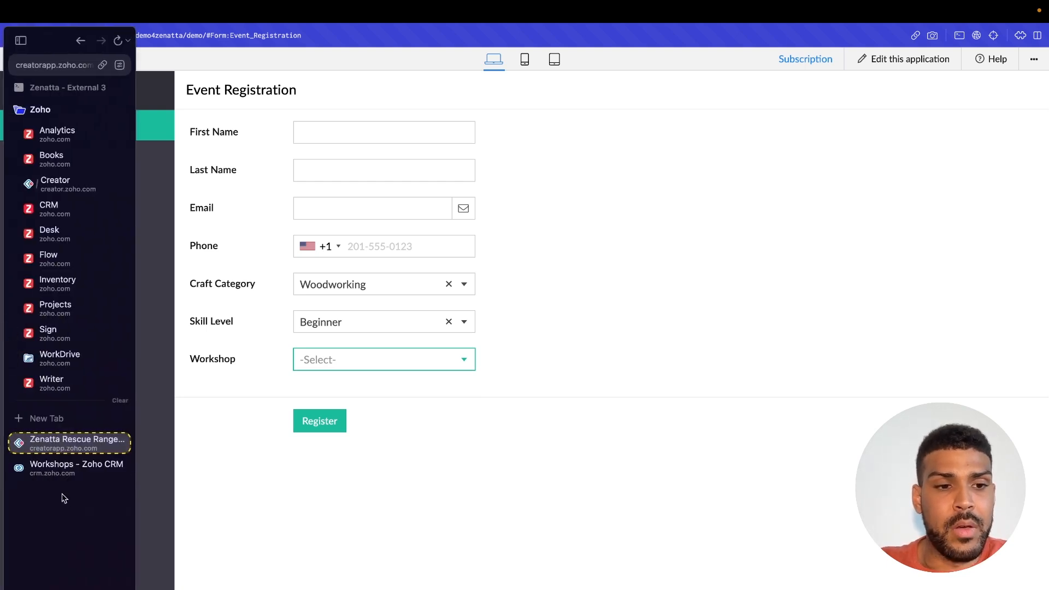
View the Zoho CRM Workshops list, then return to the Event Registration form.
click(77, 469)
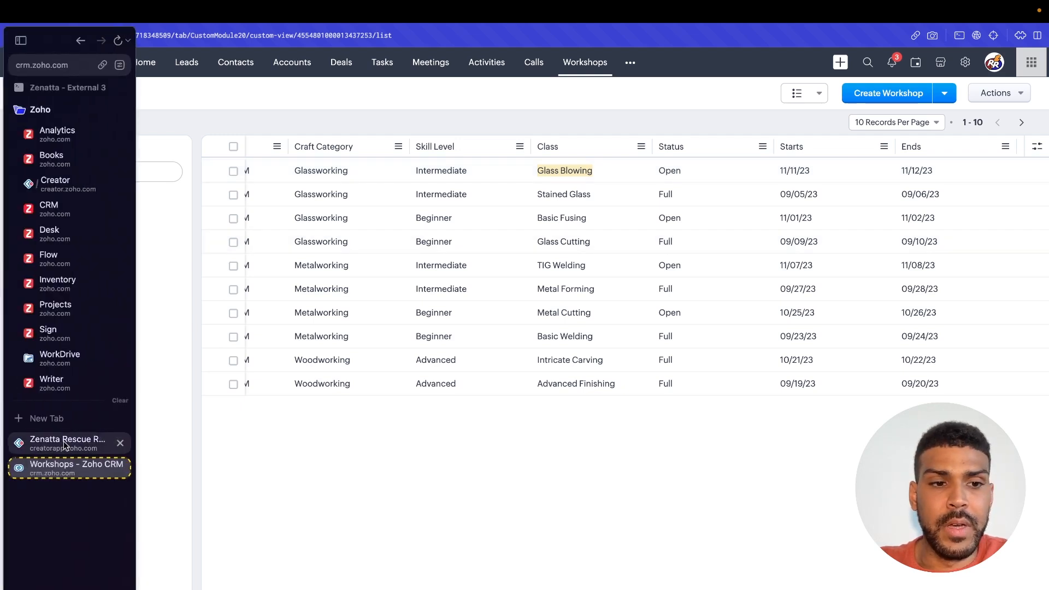
click(65, 441)
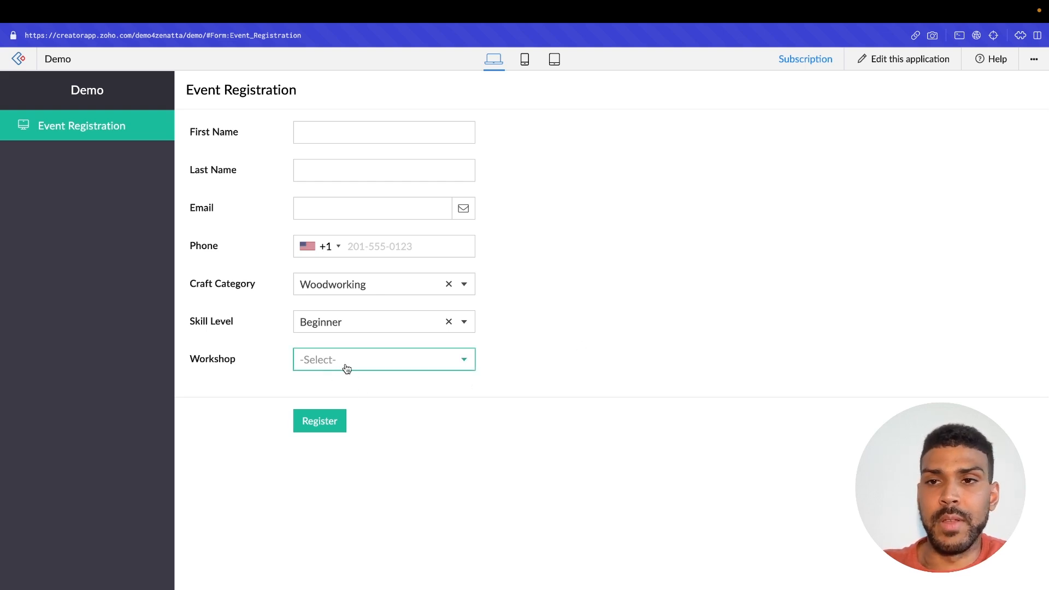
Edit the application and open the 'Populate Workshops from Zoho CRM' form workflow.
click(892, 64)
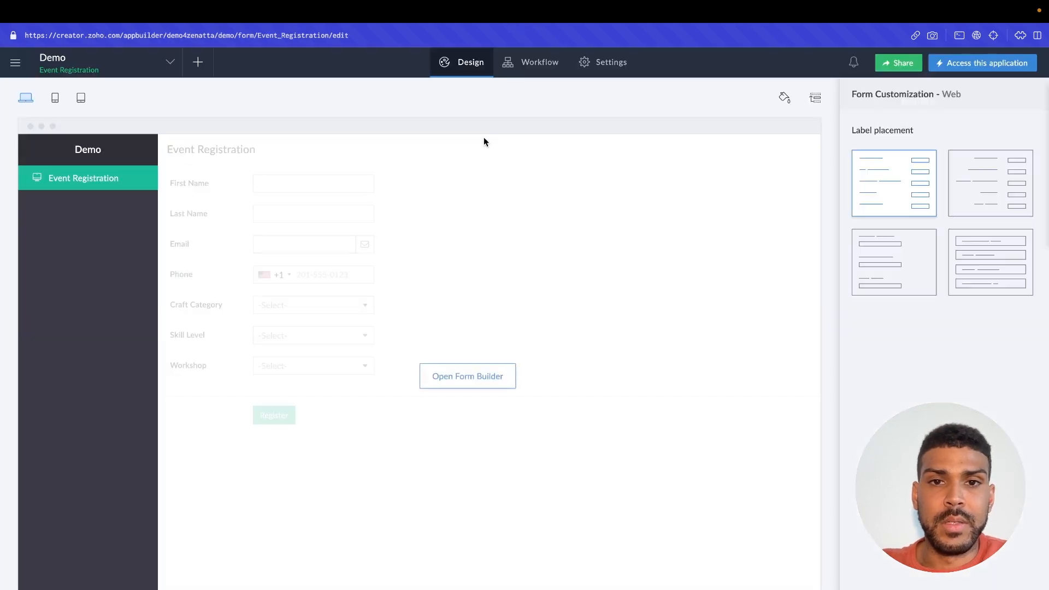
click(533, 63)
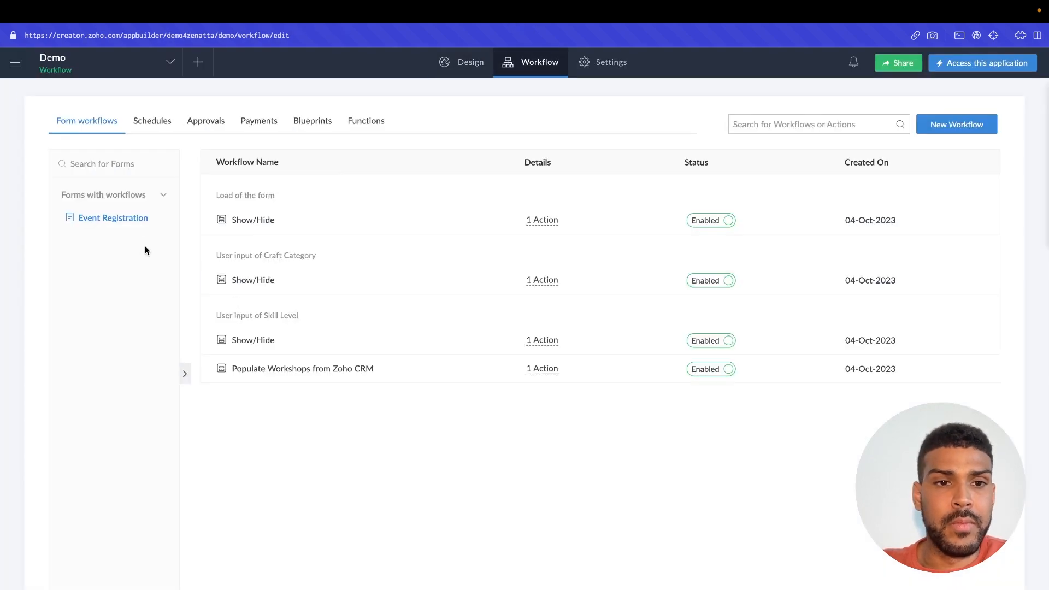
click(261, 371)
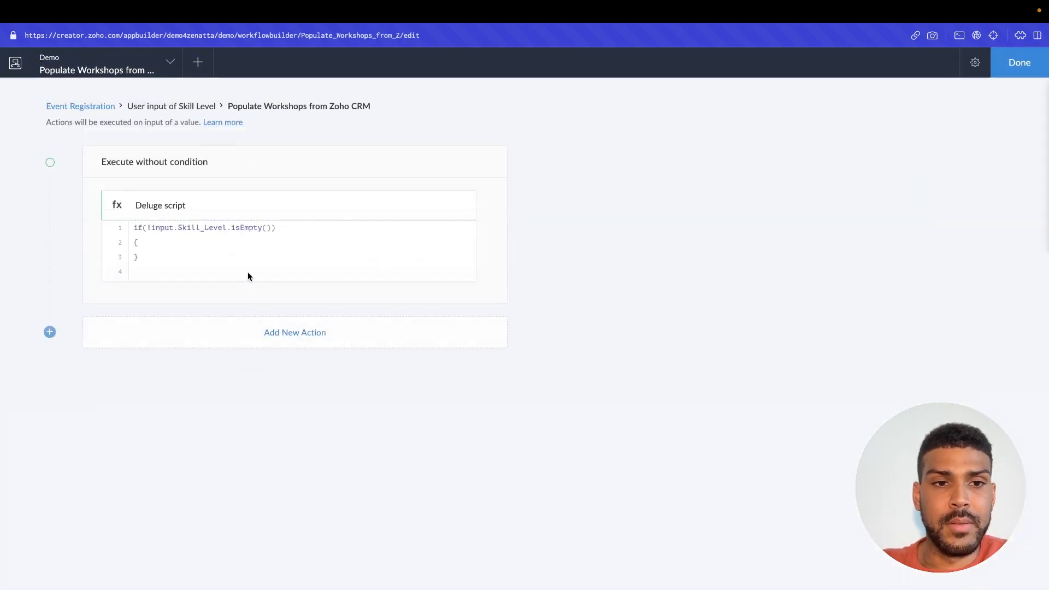
Review the Skill Level input trigger and open its Deluge script, cursor inside the if braces.
drag(146, 106, 217, 106)
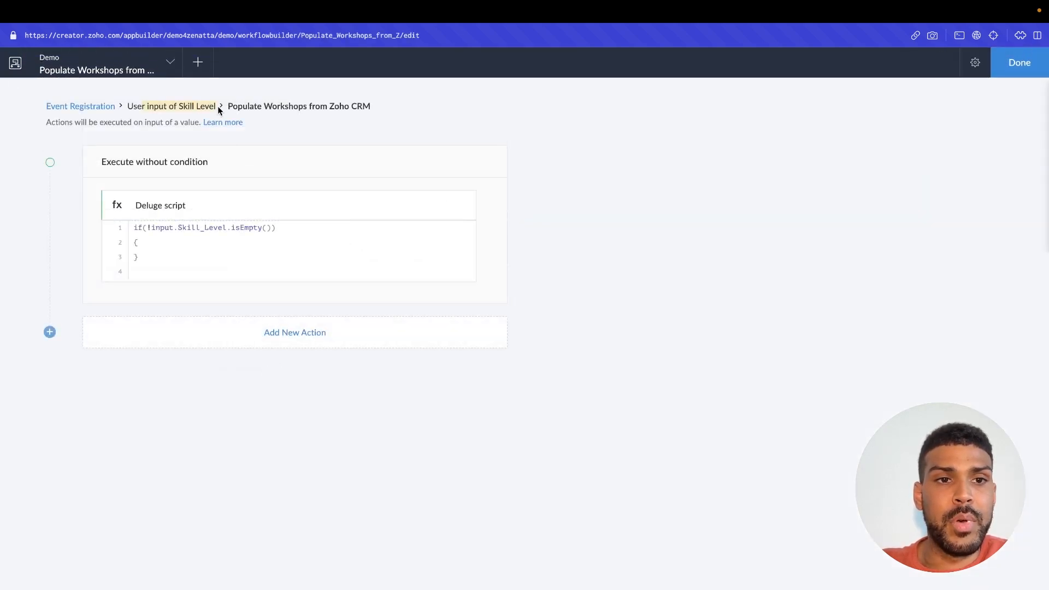
click(272, 107)
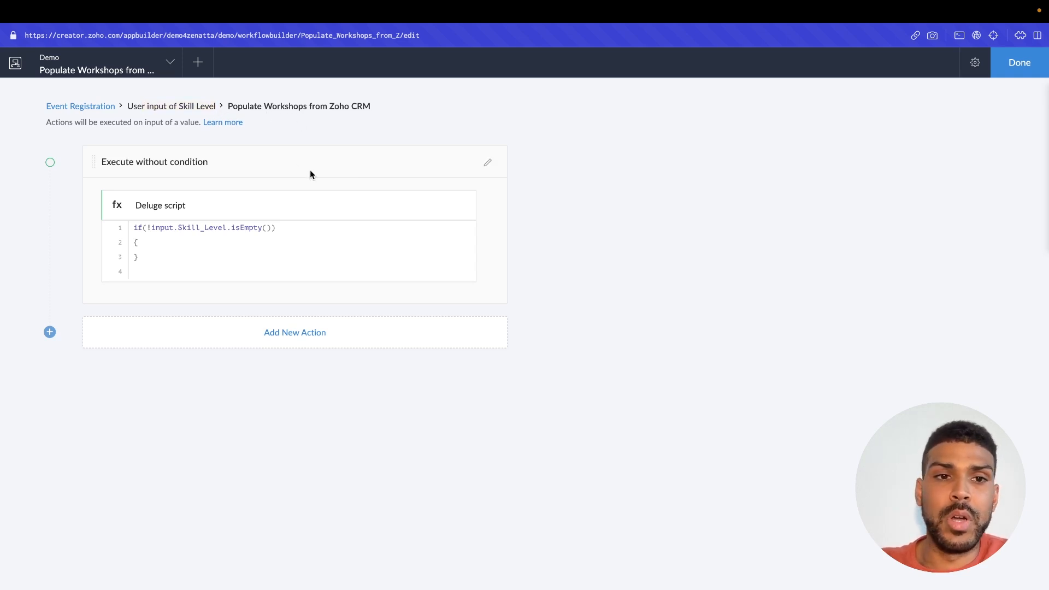
click(279, 258)
click(426, 149)
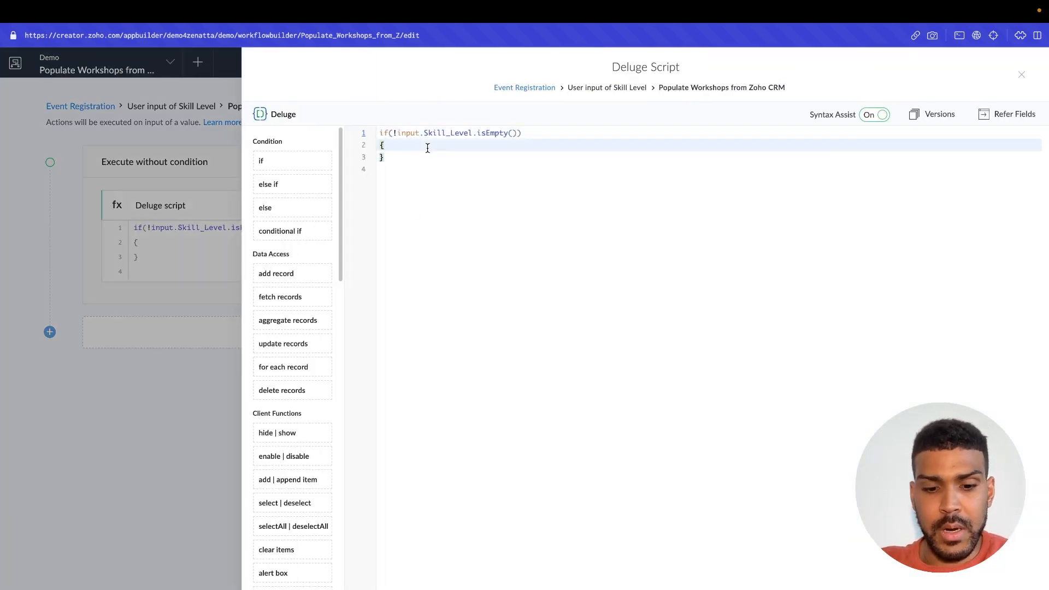
Paste the COQL invokeurl workshop query into the Skill Level block and review its WHERE conditions.
key(Return)
text(query = "SELECT Class, Starts, Ends FROM Workshops"; 	query = query + " WHERE (Status = 'Open' AND Starts > '" + zoho.currentdate.tostring("yyyy-MM-dd") + "')  AND (Craft_Category = 'Woodworking' AND Skill_Level = 'Beginner')"; 	queryMap = Map(); 	queryMap.put("select_query",query); 	response = invokeurl 	[ 		url :"https://www.zohoapis.com/crm/v5/coql" 		type :POST 		parameters:queryMap.toString() 		connection:"zoho_crm" 	];)
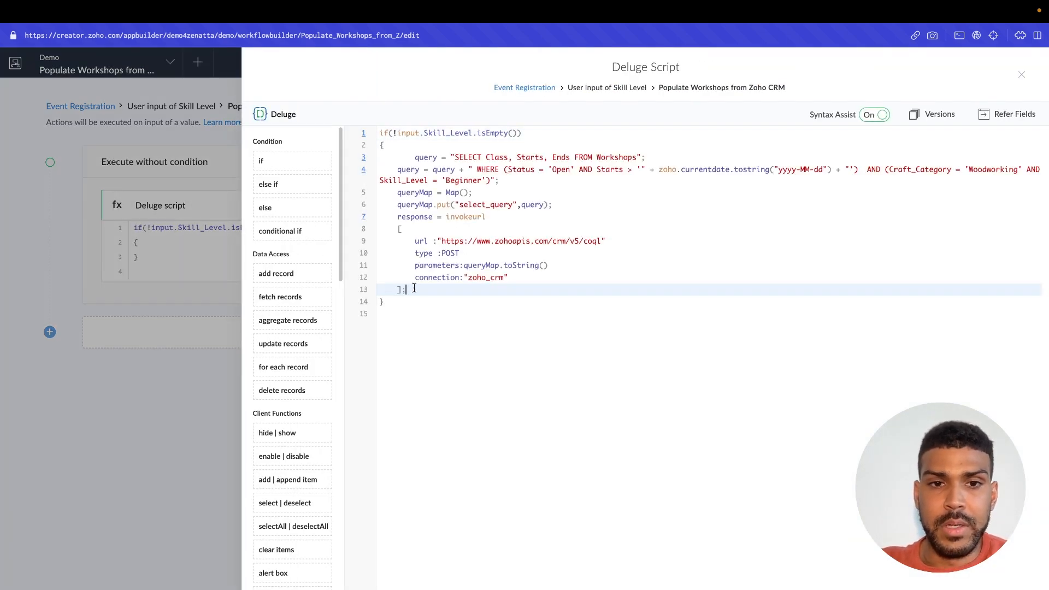
click(413, 157)
key(BackSpace)
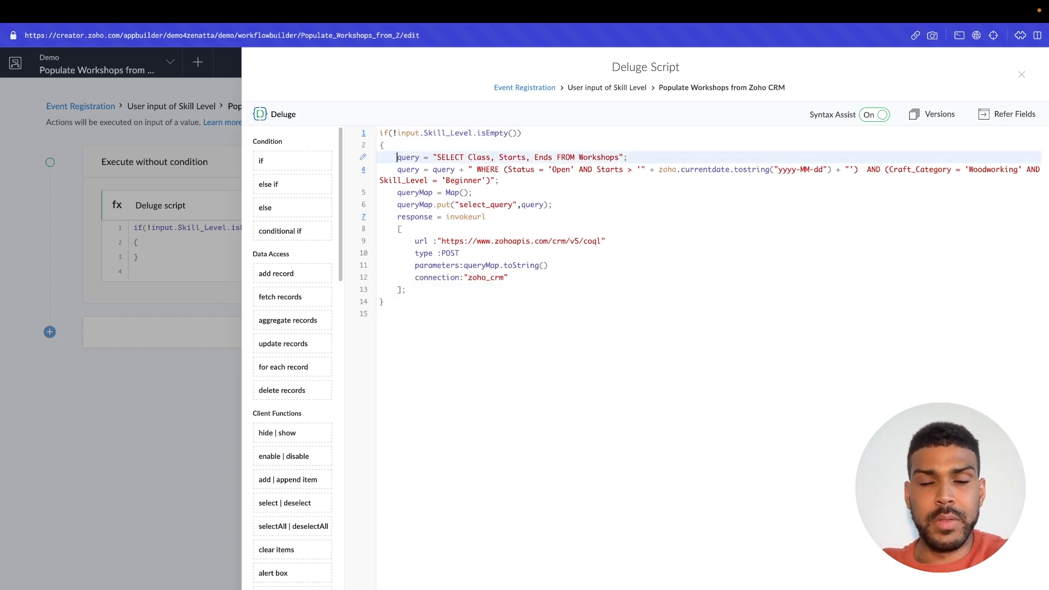
click(613, 278)
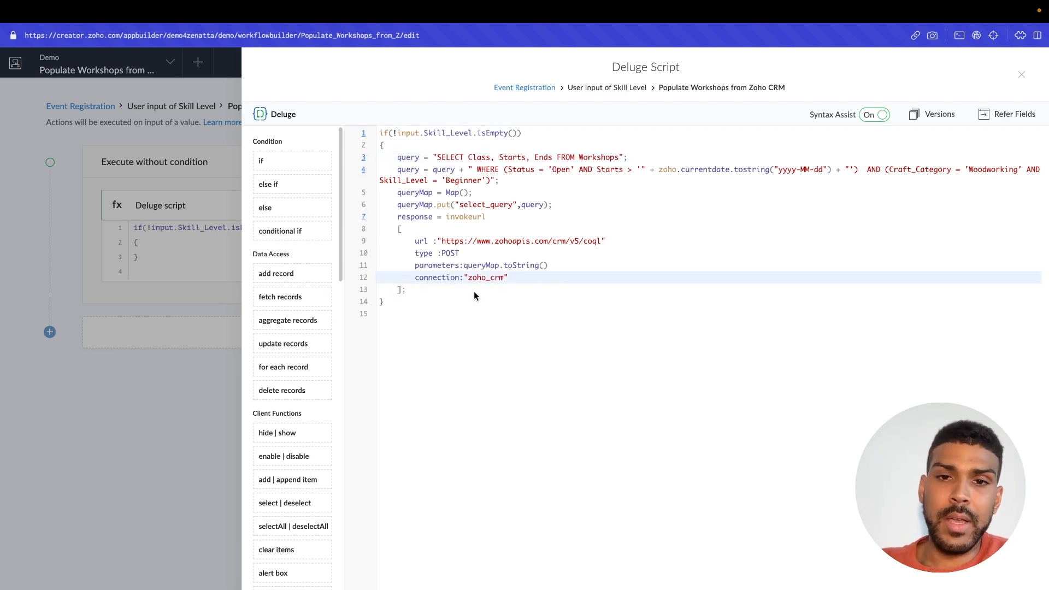
click(428, 290)
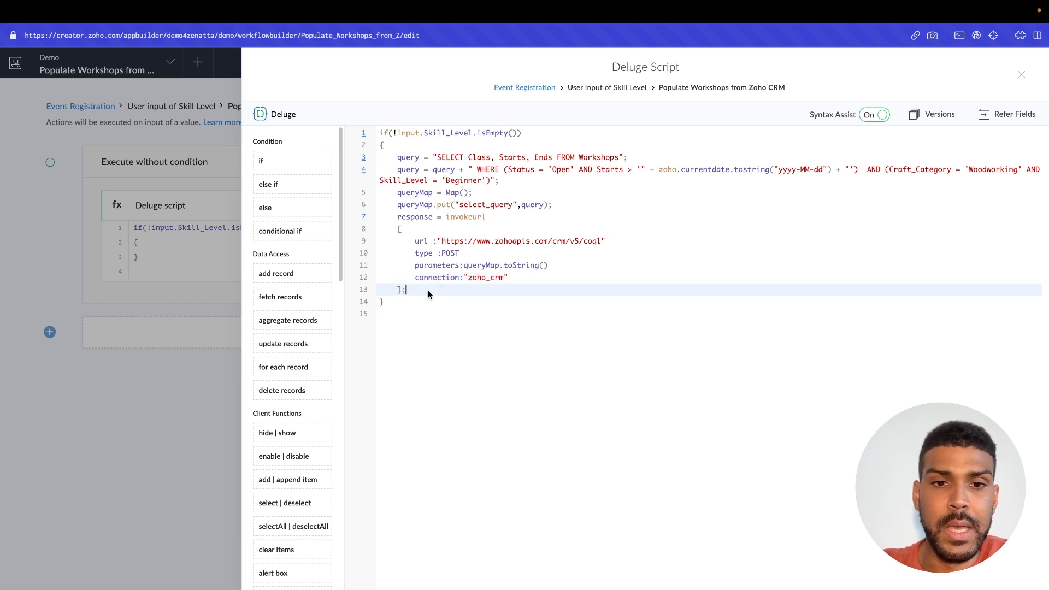
click(489, 171)
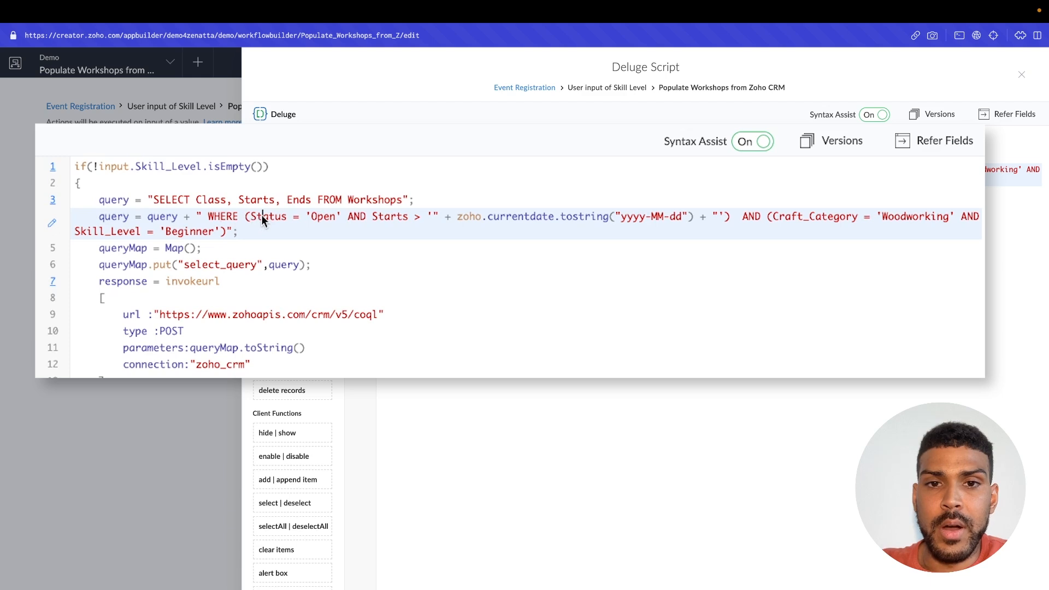
double_click(261, 215)
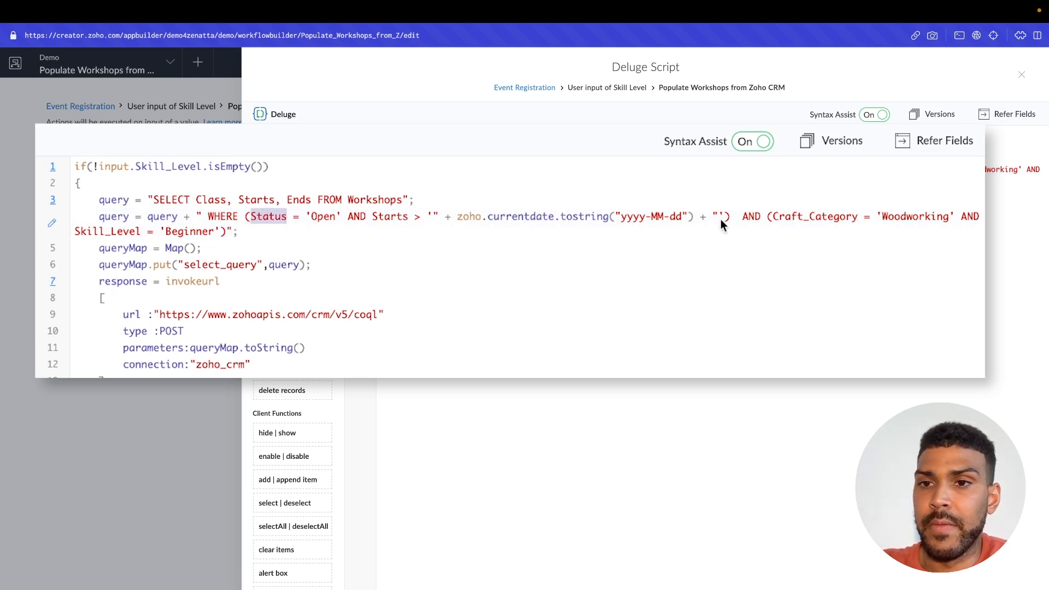
Replace the hardcoded 'Woodworking' and 'Beginner' with input.Craft_Category and input.Skill_Level.
double_click(914, 217)
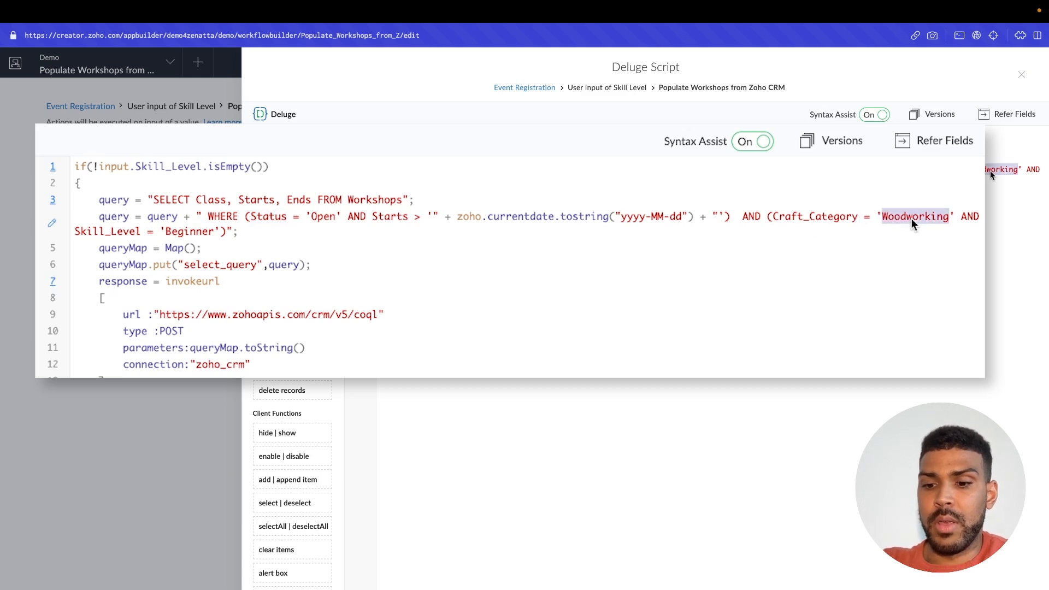
key(BackSpace)
text(")
key(Return)
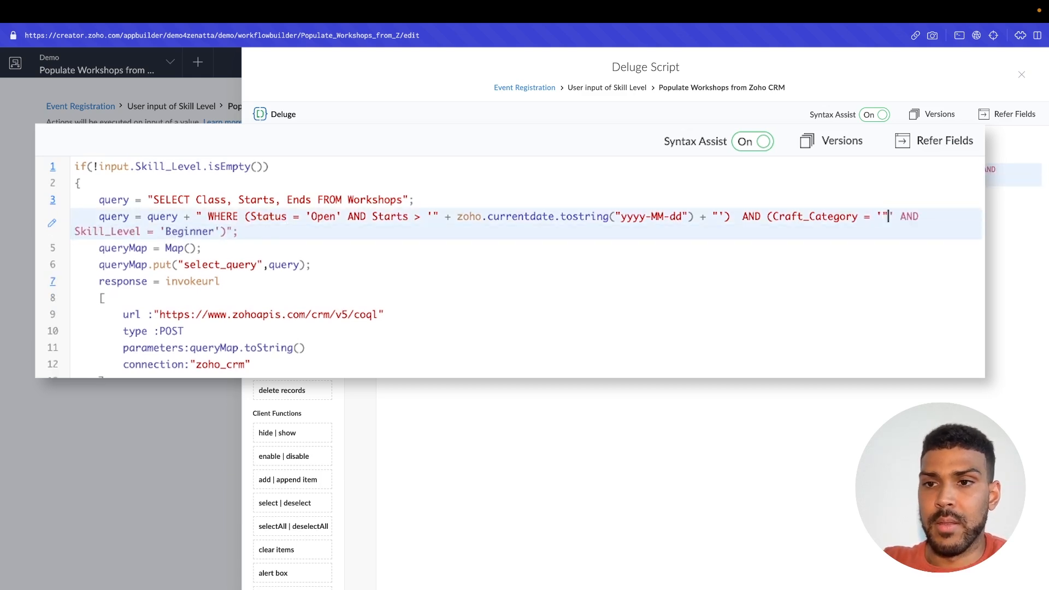
text(input.C)
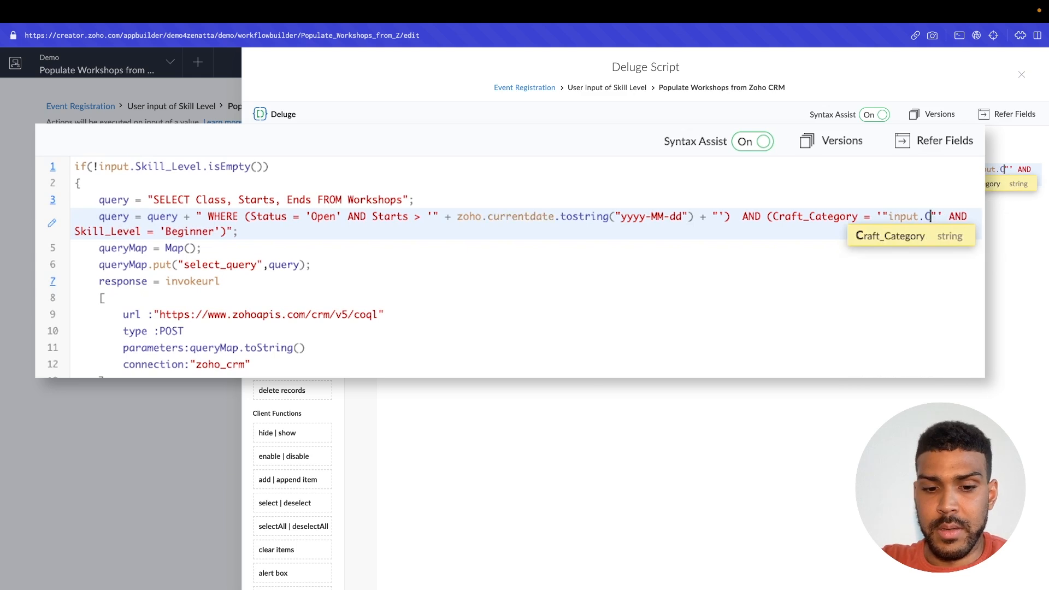
text(r)
key(Return)
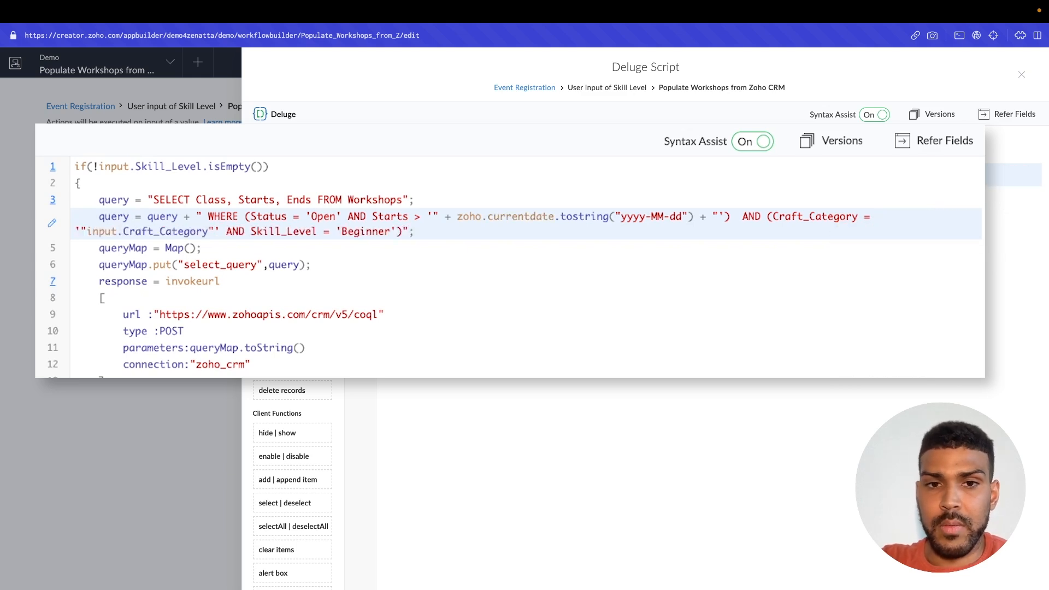
text(+)
click(86, 232)
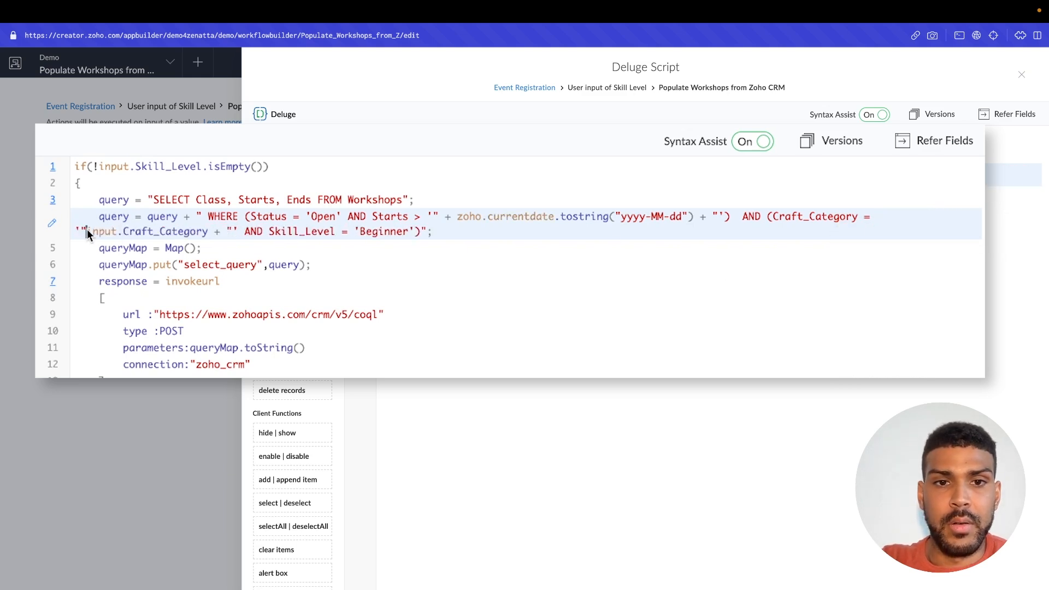
text(+)
double_click(371, 230)
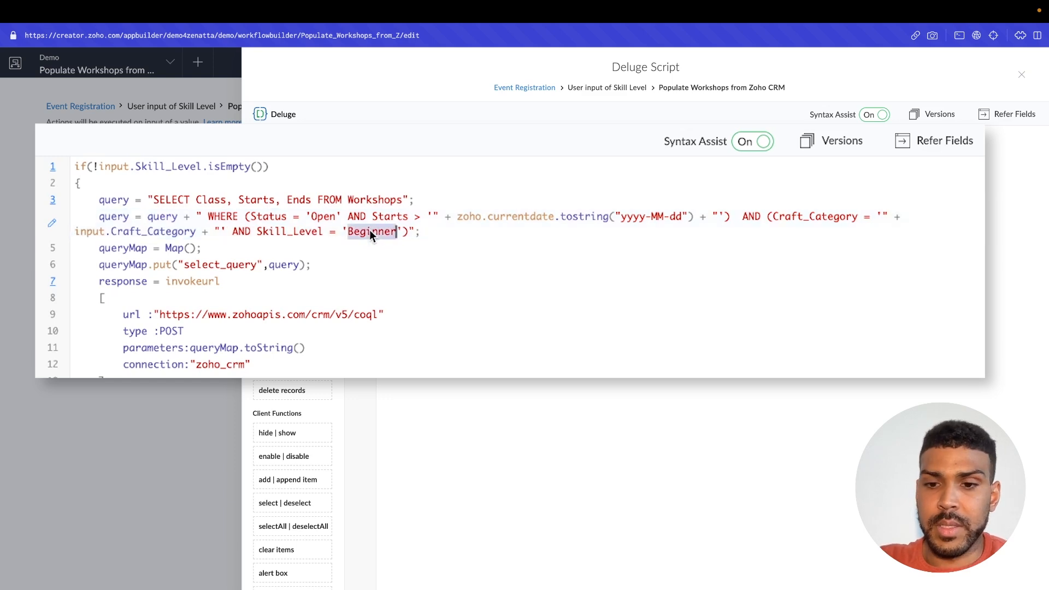
text(" + in +)
key(Left)
key(Left)
key(Left)
text(input.)
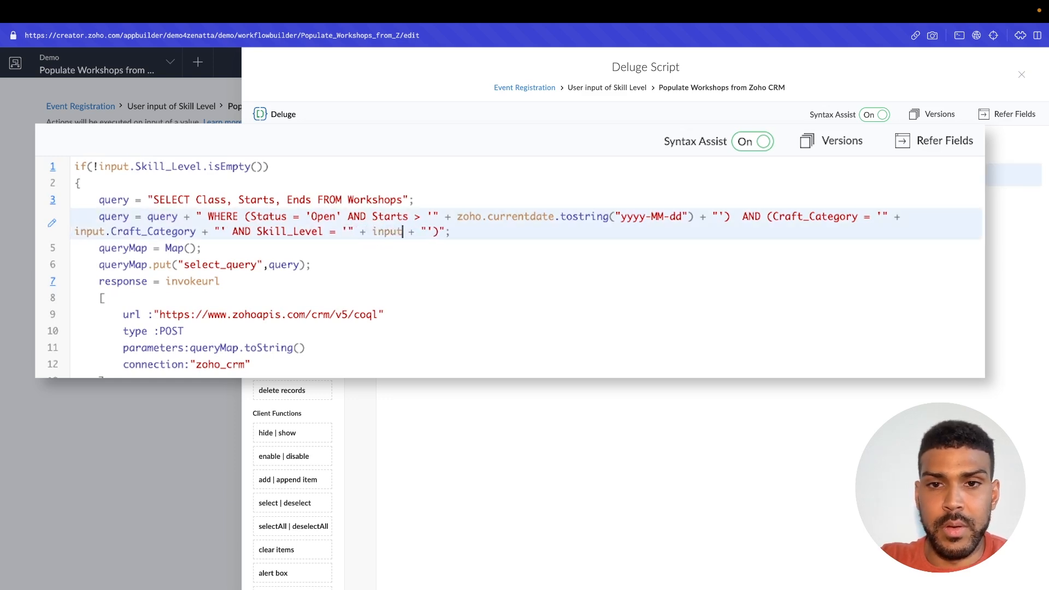
text(Skil)
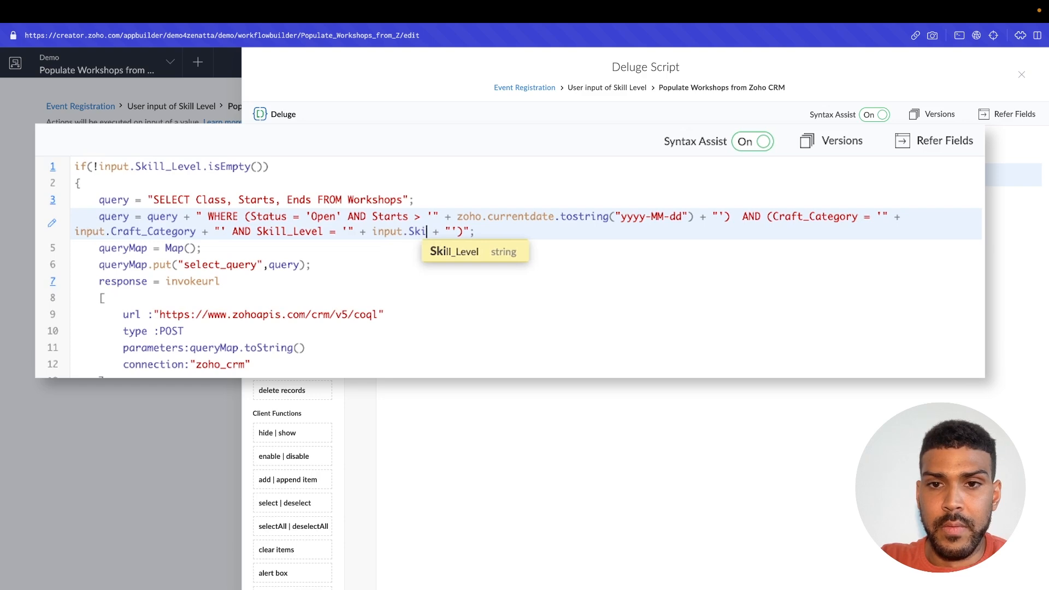
key(Return)
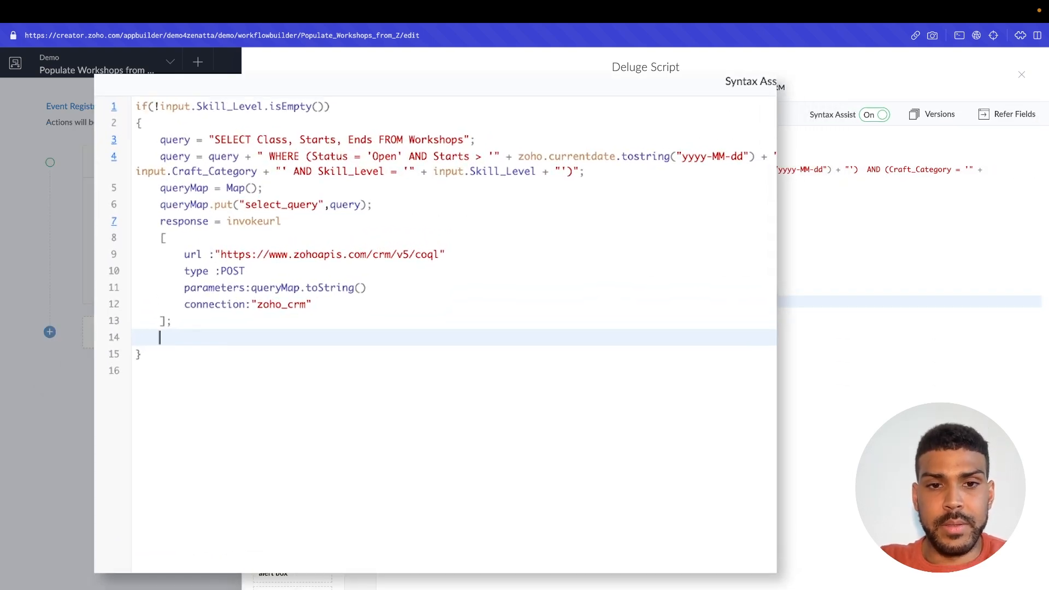
text(workshops = )
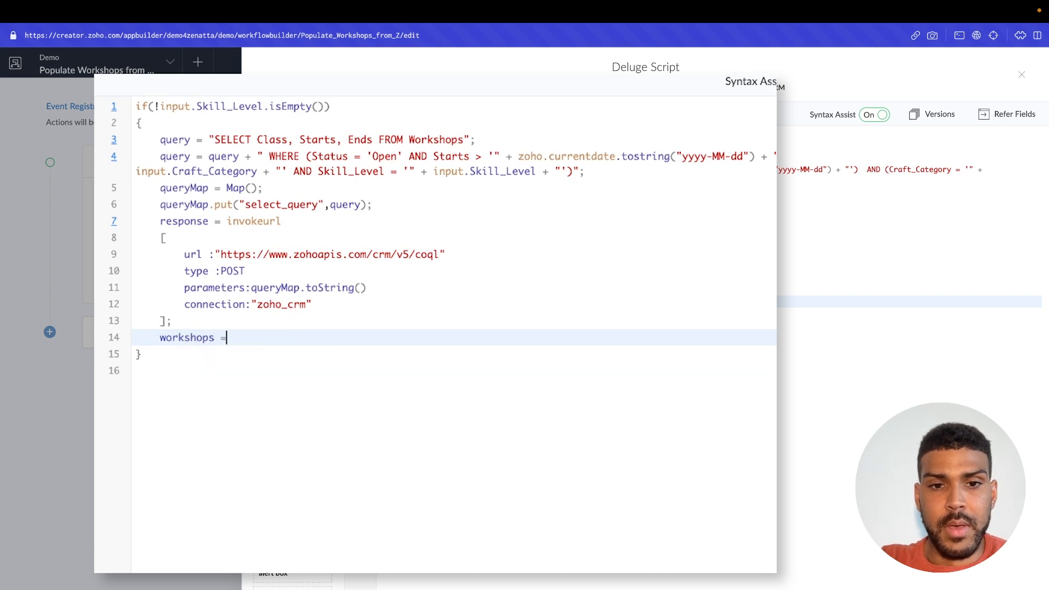
text(response)
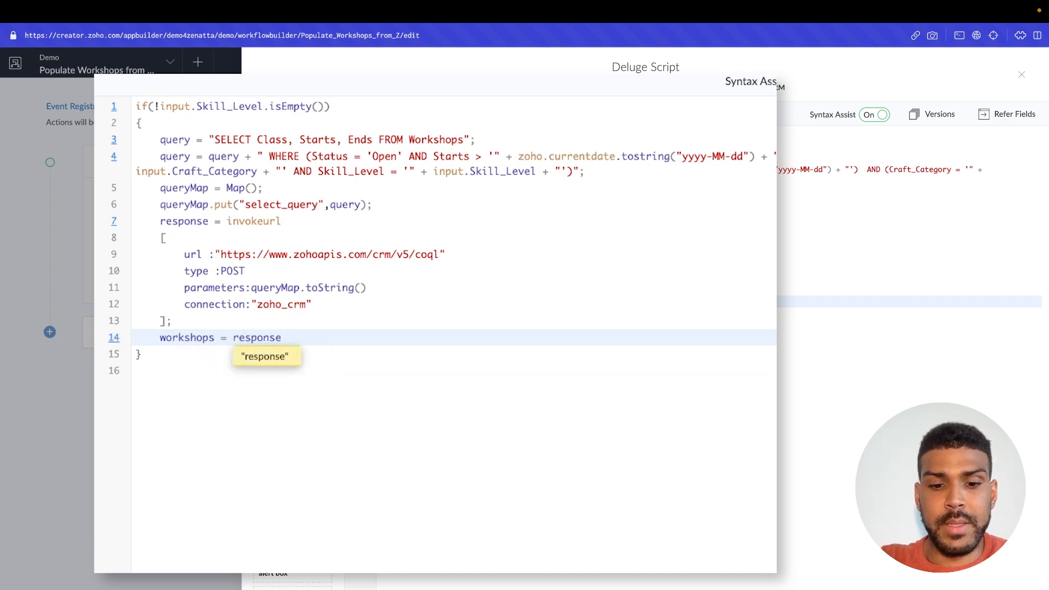
text(.get("da)
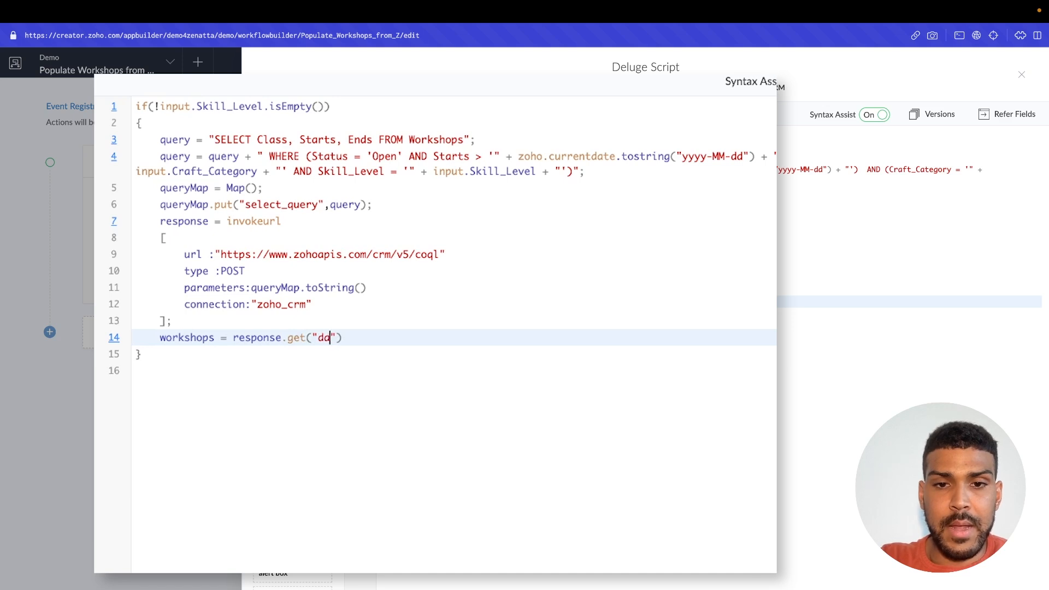
text(ta"))
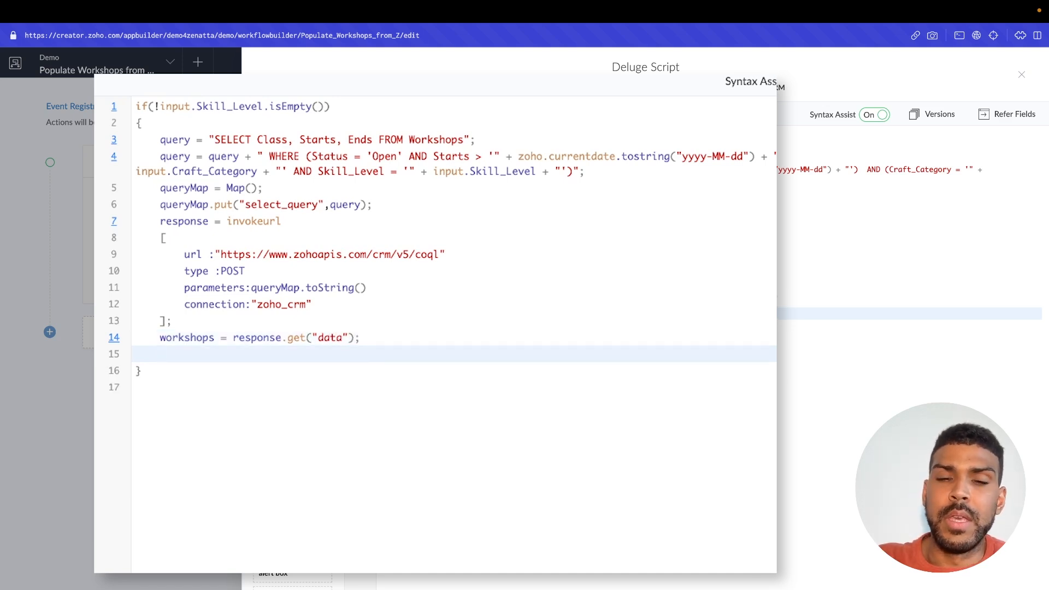
text(if)
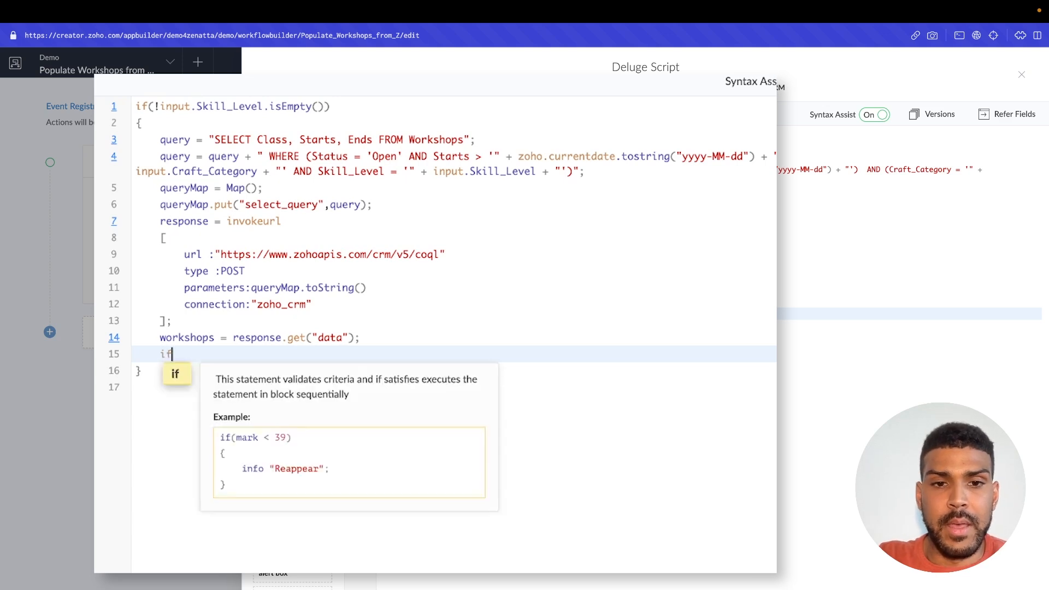
text((work)
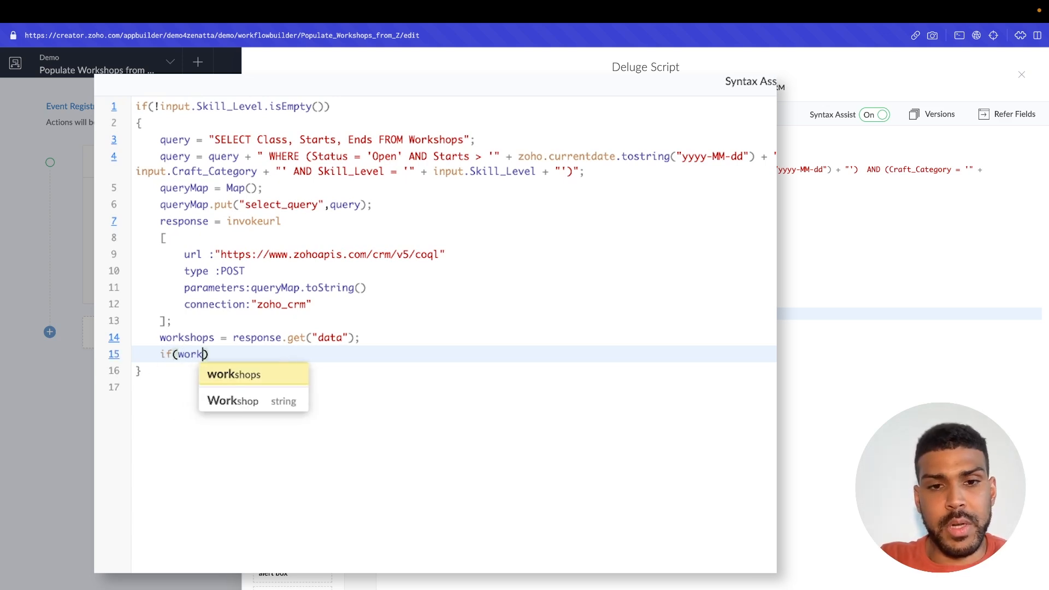
text(shops.size)
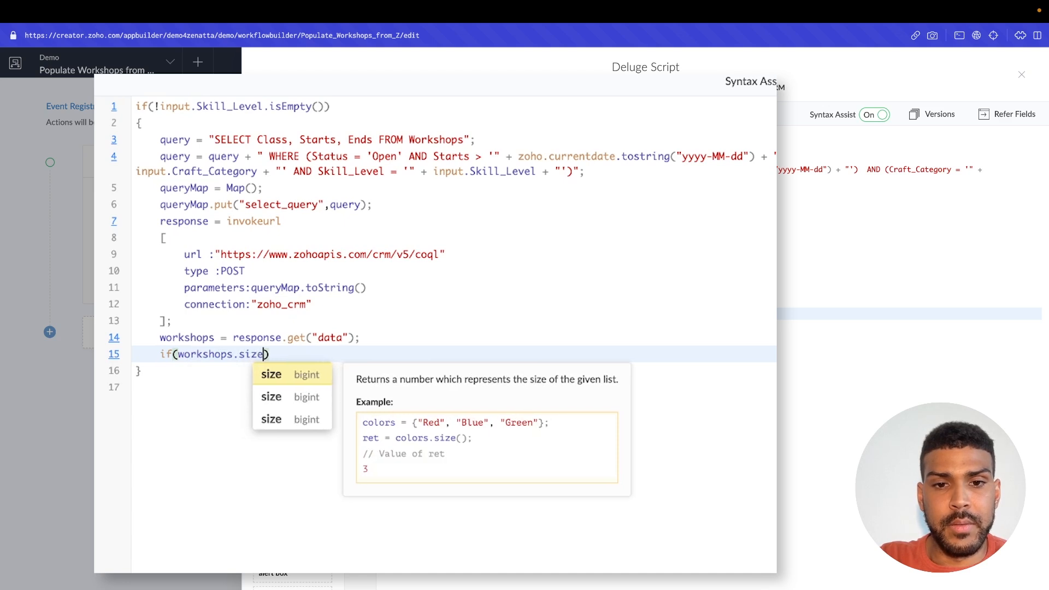
text(() > 0)
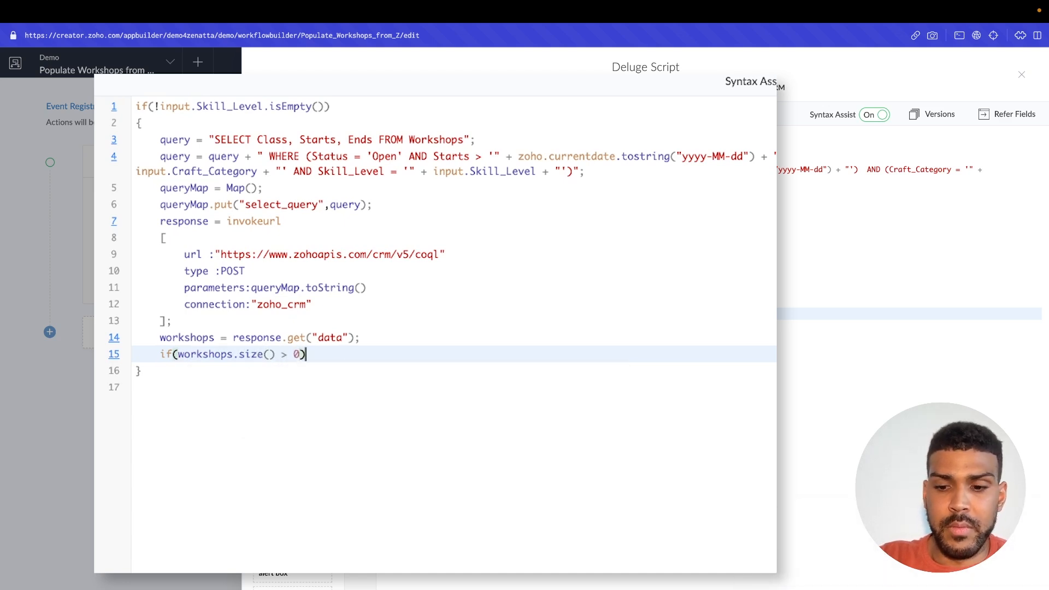
Store response.get("data") as workshops and, if workshops.size() > 0, add them via Workshop:ui.add(workshops).
key(Right)
text({)
key(Return)
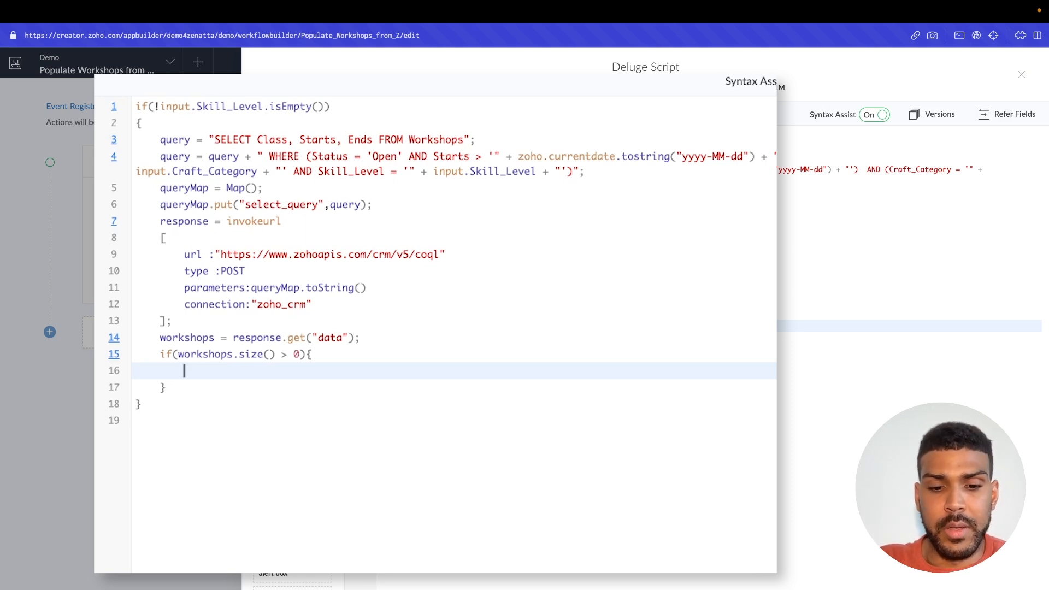
text(Wo)
key(BackSpace)
text(p)
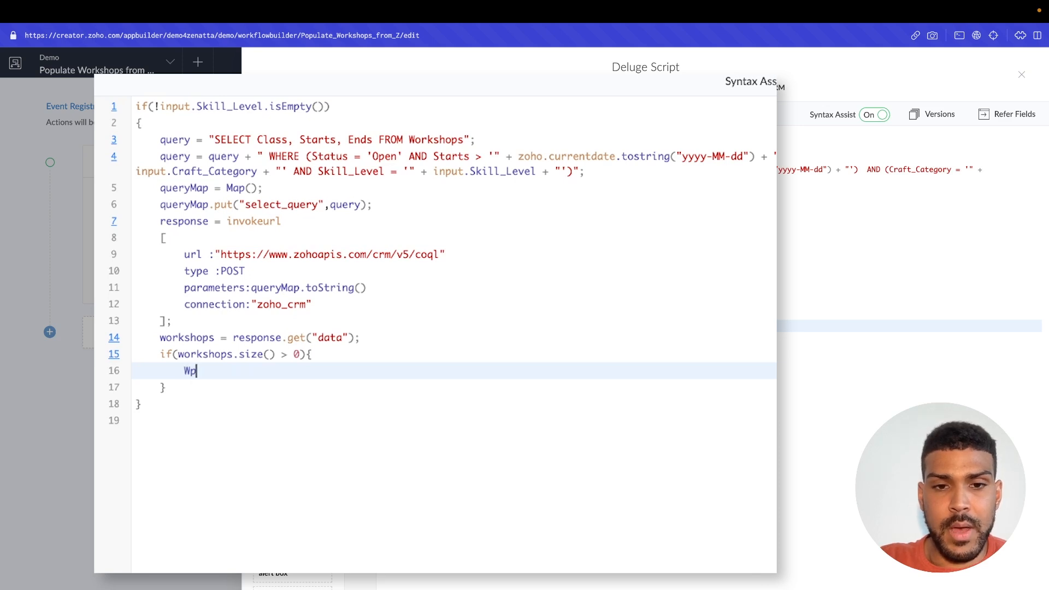
key(BackSpace)
key(BackSpace)
text(ork)
key(Down)
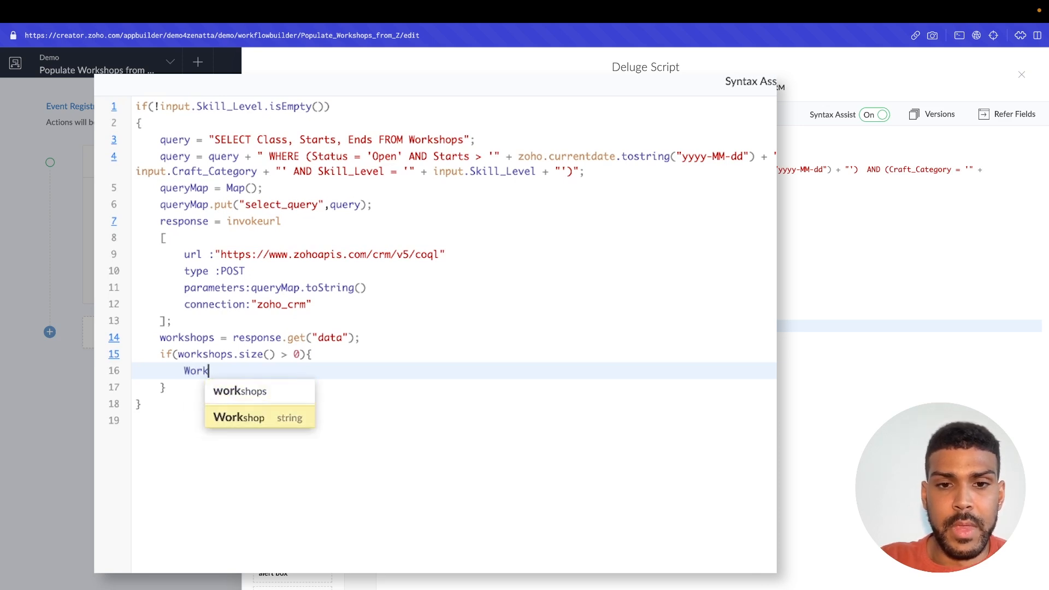
key(Return)
text(:)
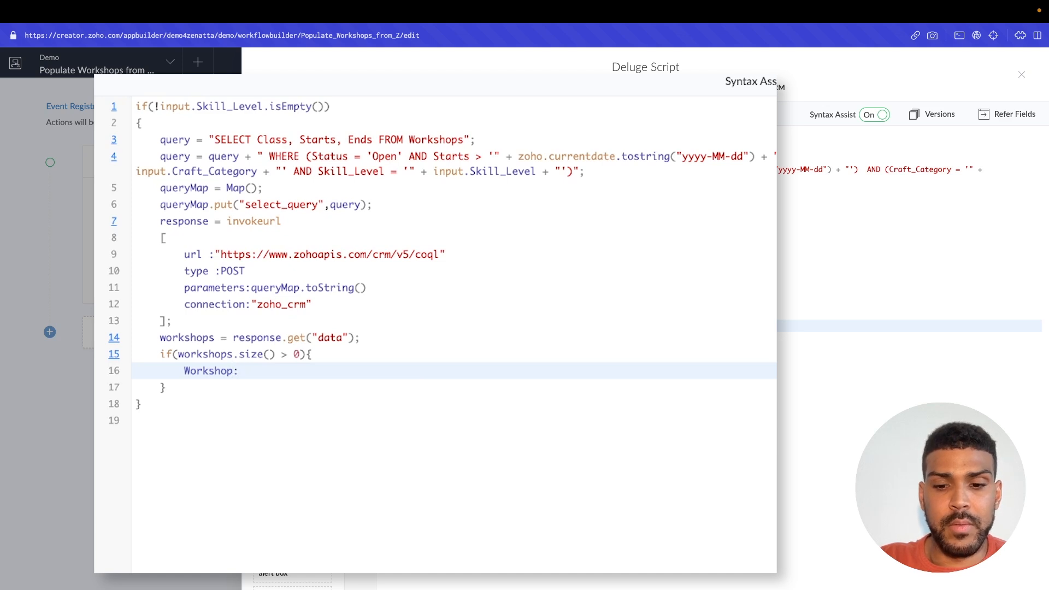
text(ui.a)
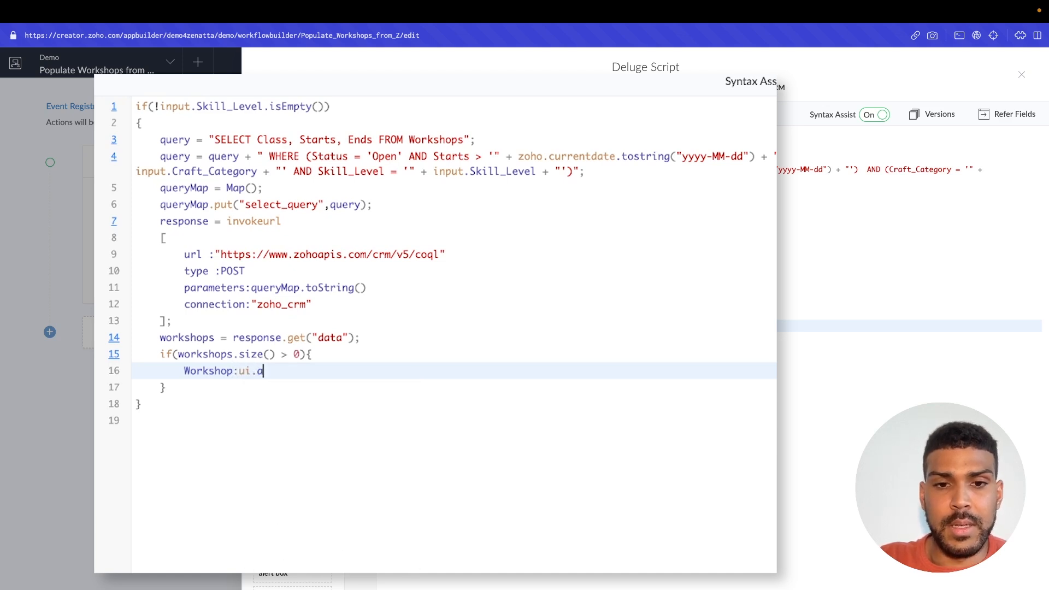
text(dd)
key(Return)
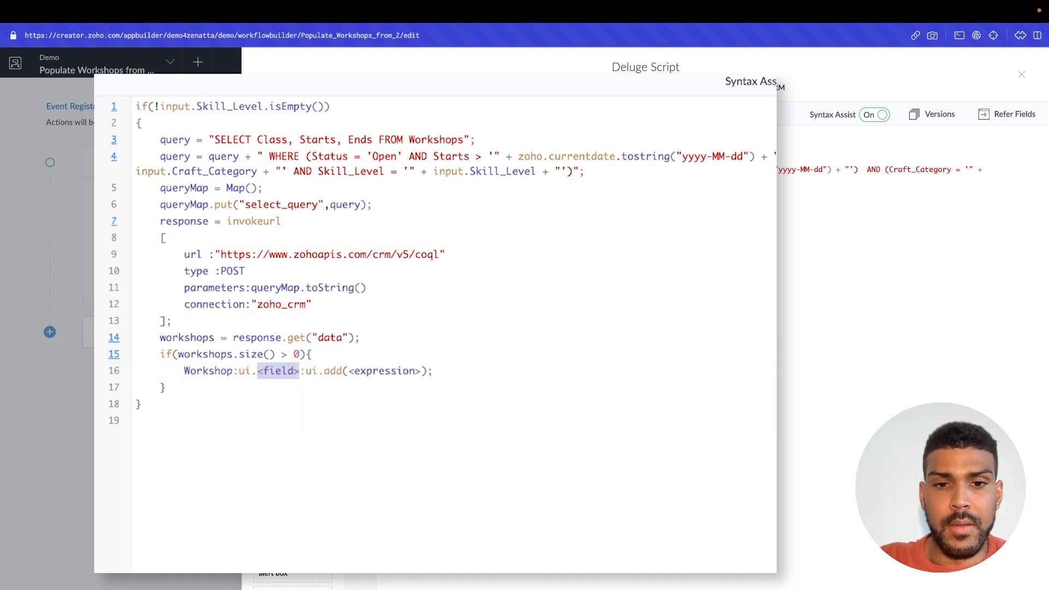
key(BackSpace)
key(BackSpace)
key(BackSpace)
key(BackSpace)
key(BackSpace)
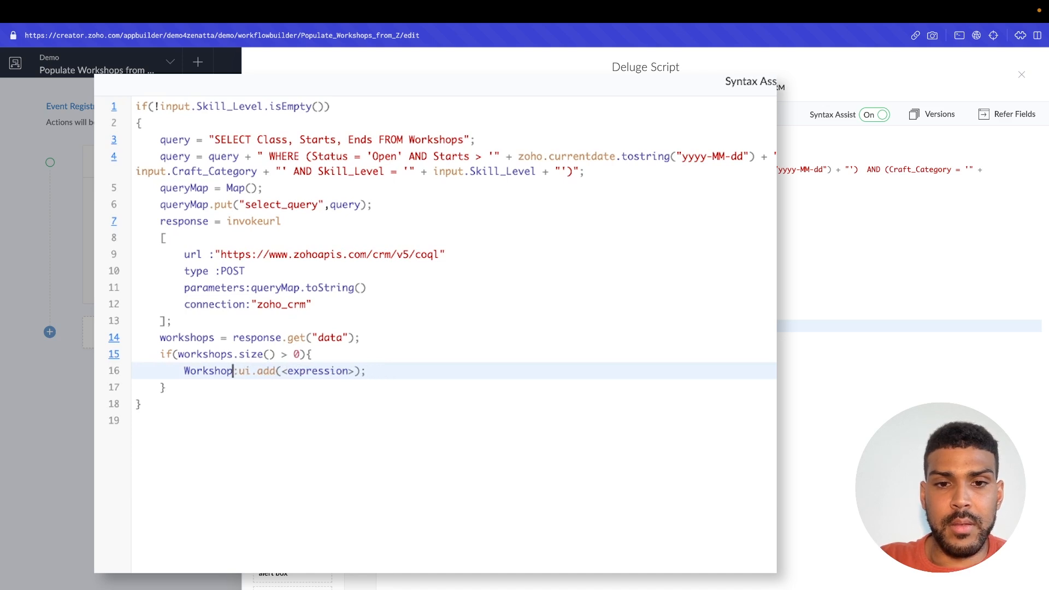
click(299, 371)
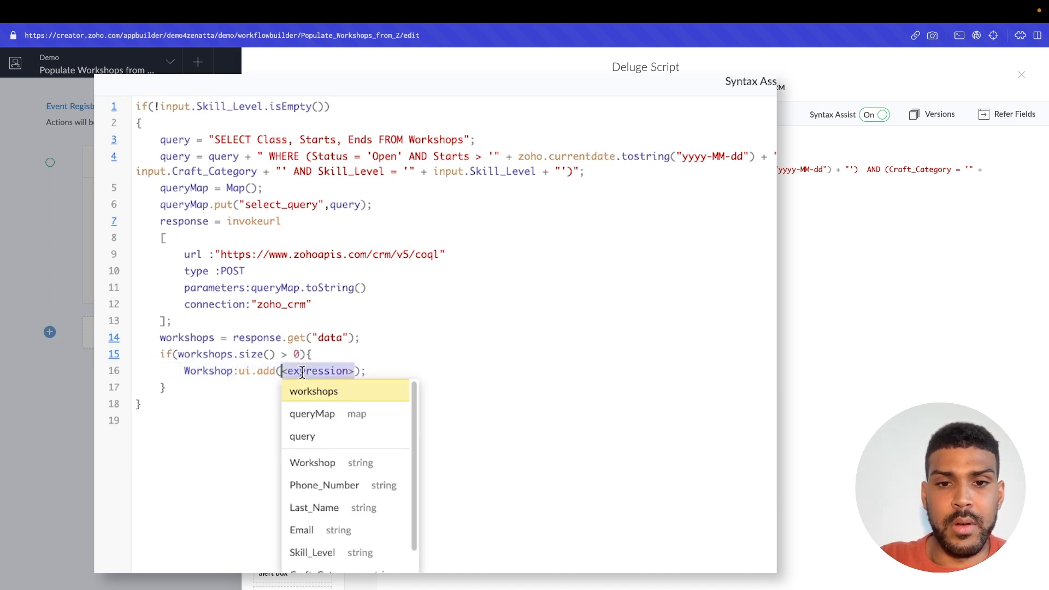
text(workshops)
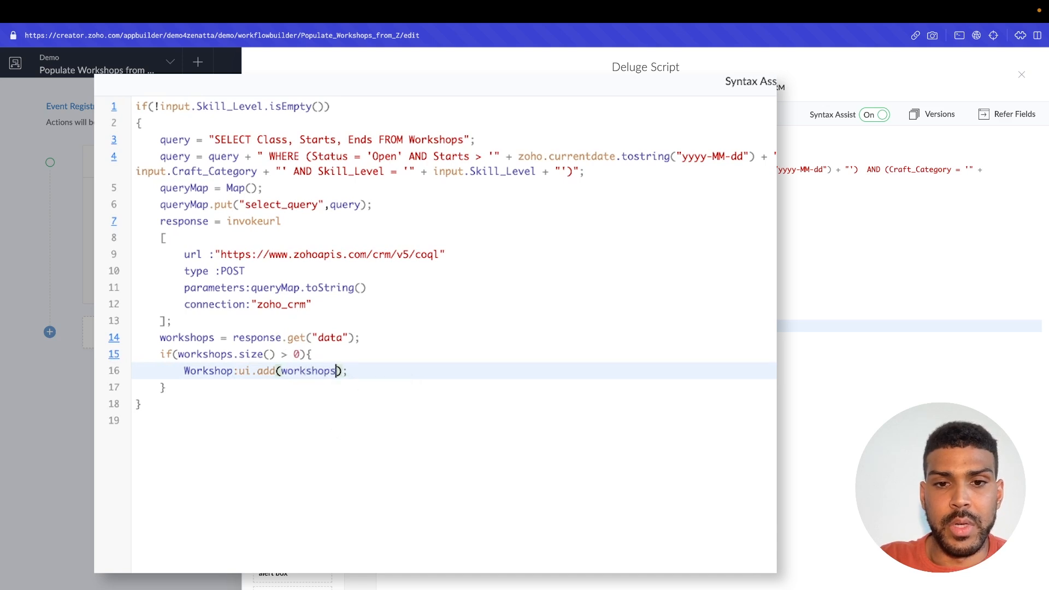
key(Up)
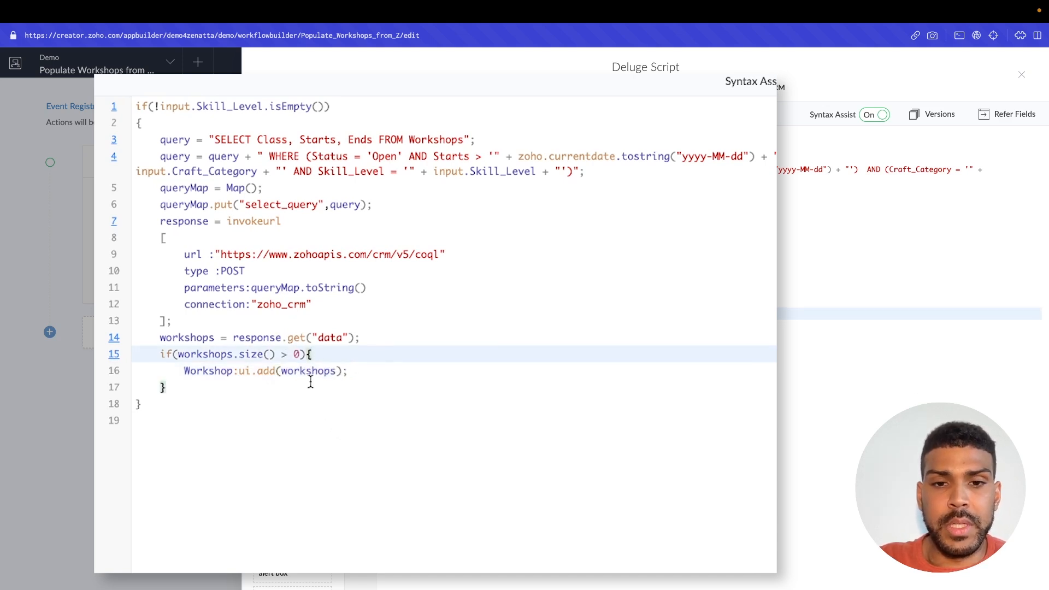
Add a 'for each workshop in workshops' loop after the data line.
drag(361, 337, 159, 337)
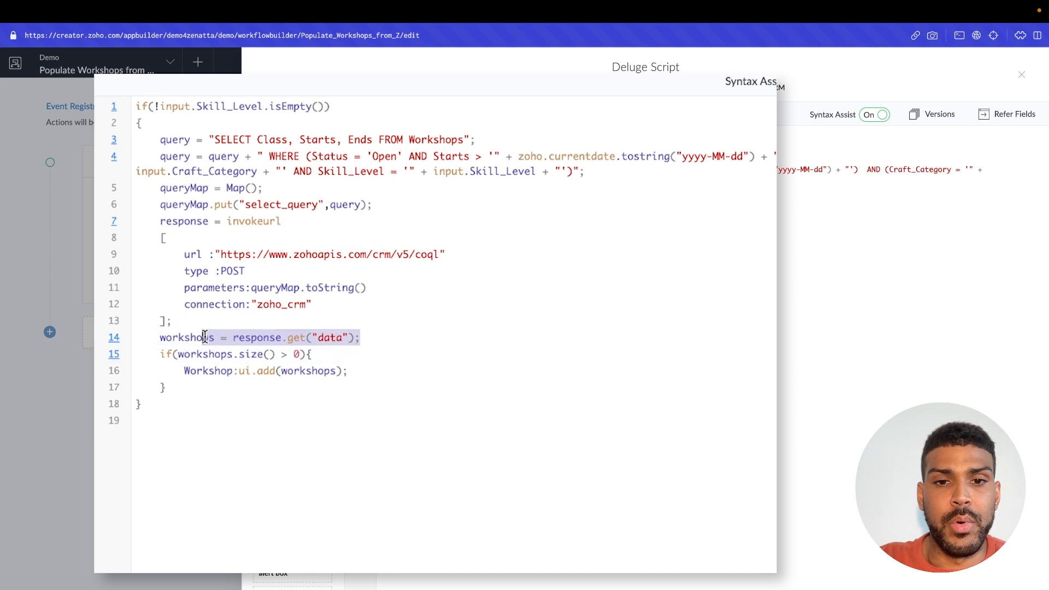
click(360, 338)
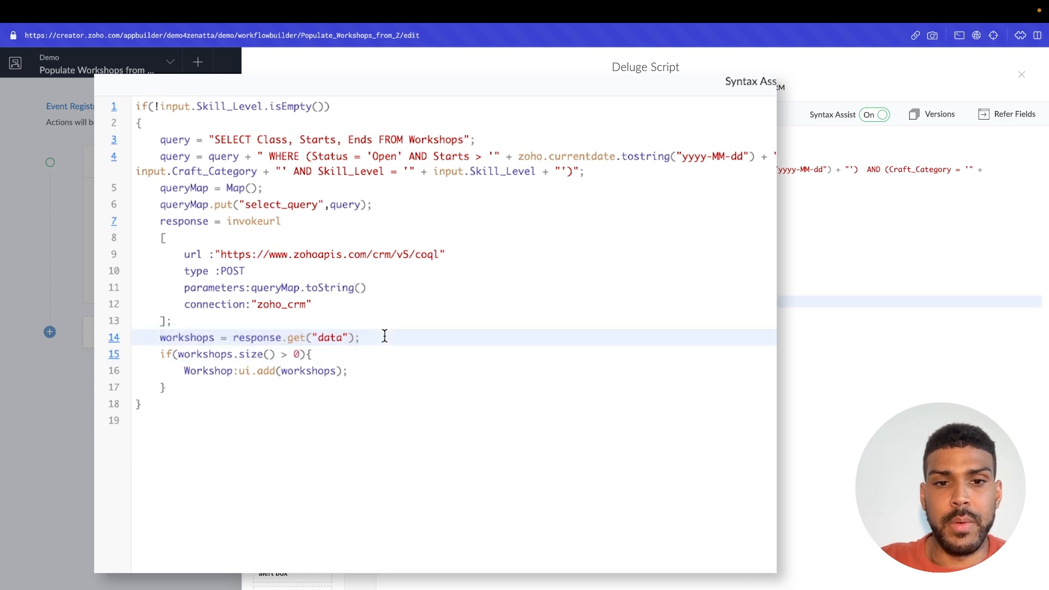
key(Return)
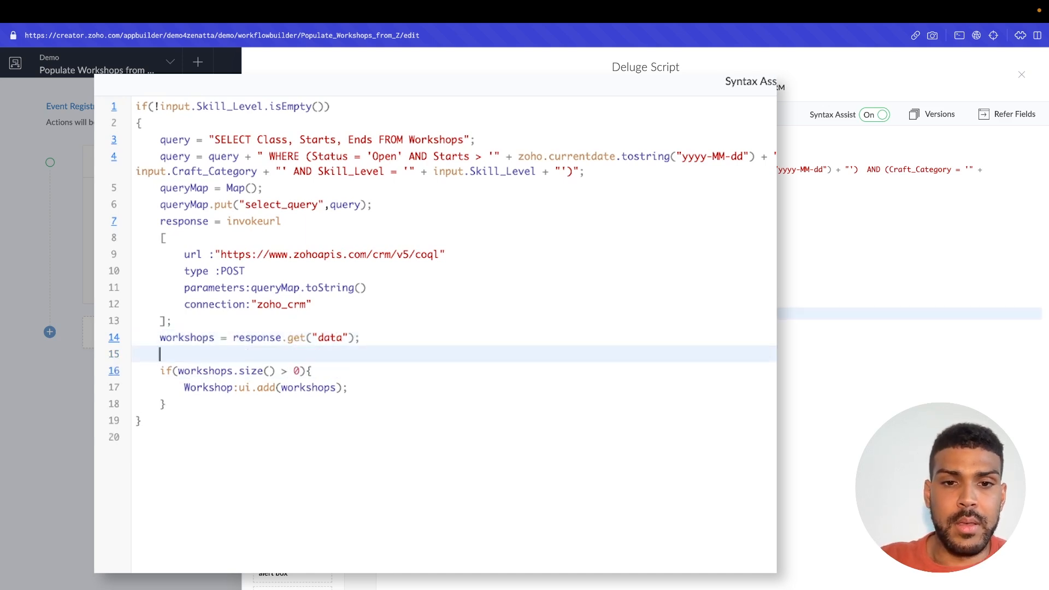
text(for each work)
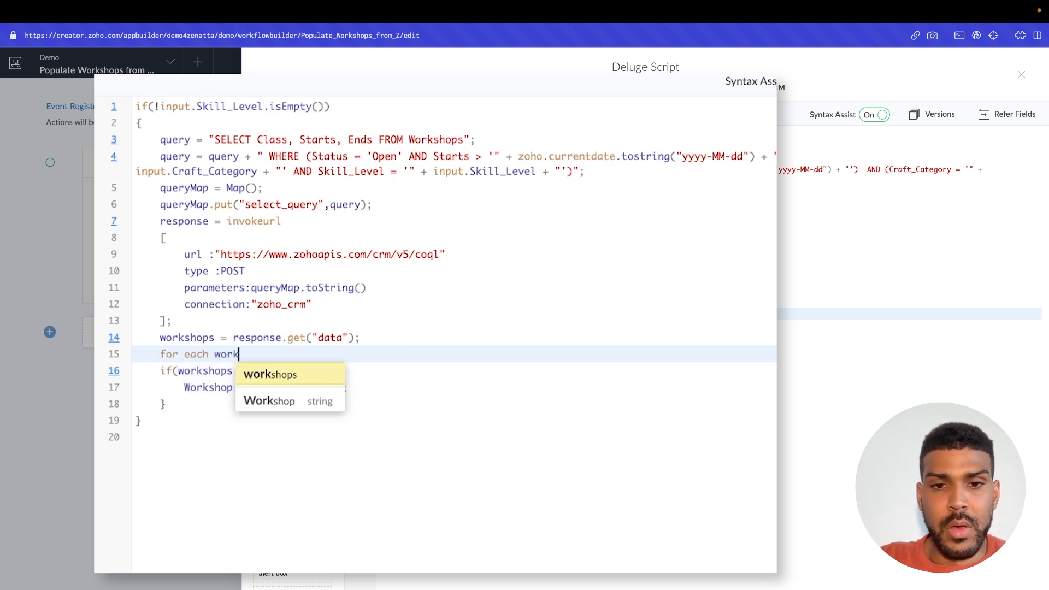
text(shop in work)
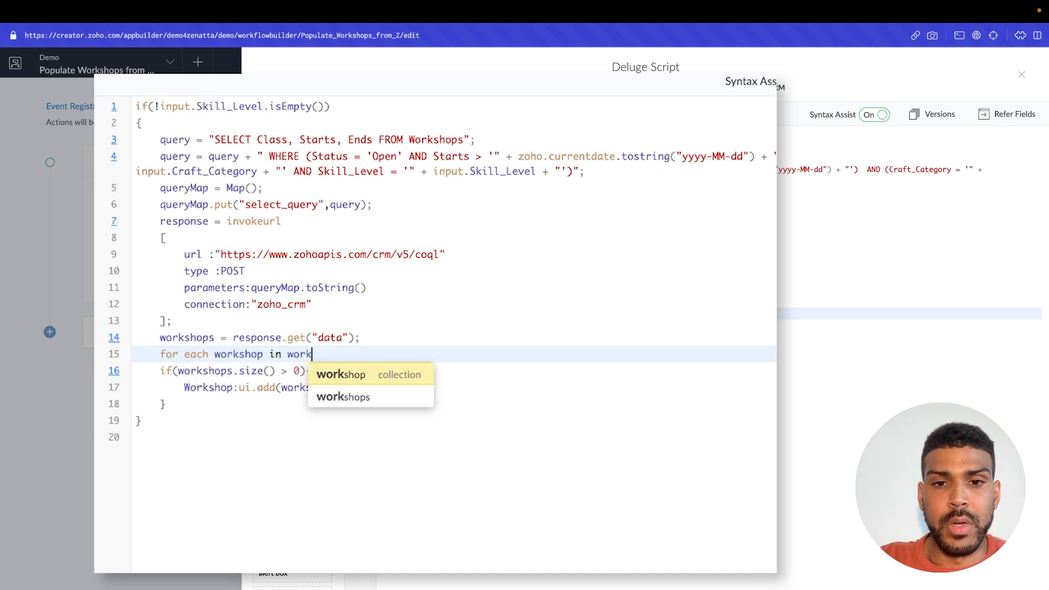
key(Down)
key(Return)
text({)
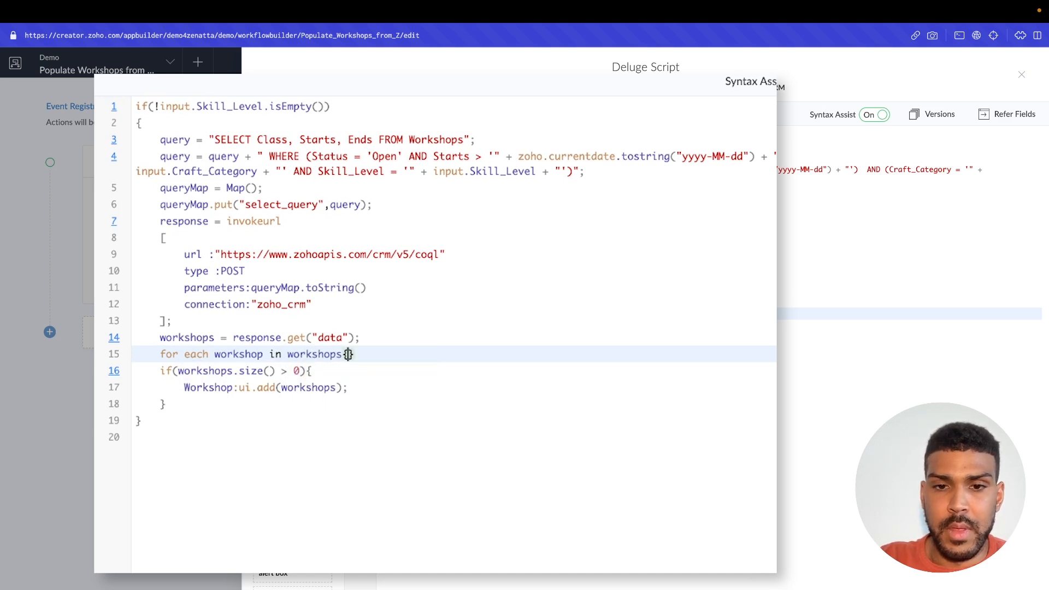
key(Return)
Move the loop inside the size check above the add statement, with a blank line before it.
drag(173, 392, 123, 355)
key(ctrl+c)
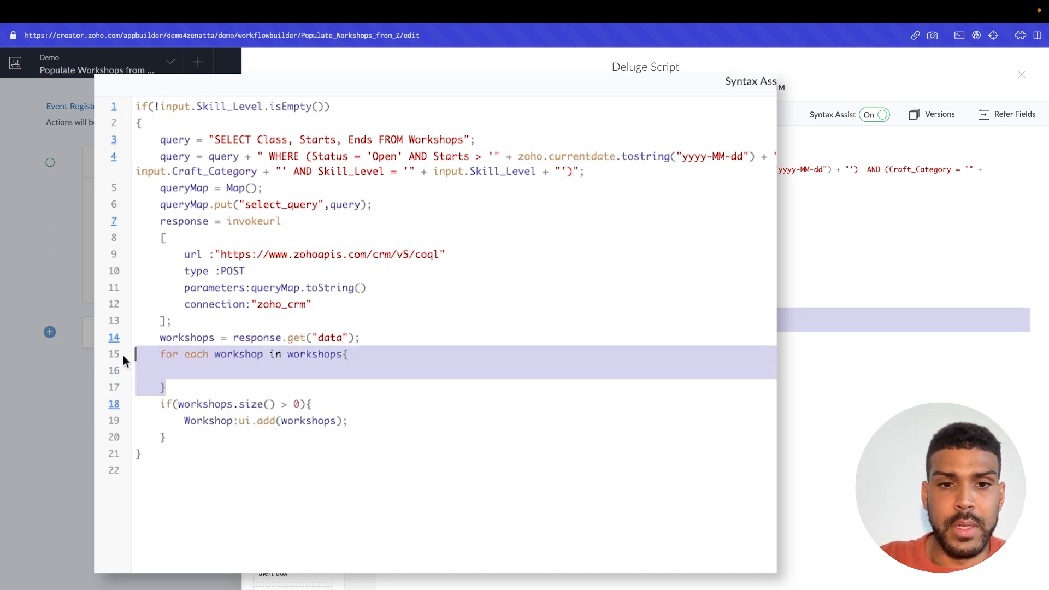
key(BackSpace)
key(BackSpace)
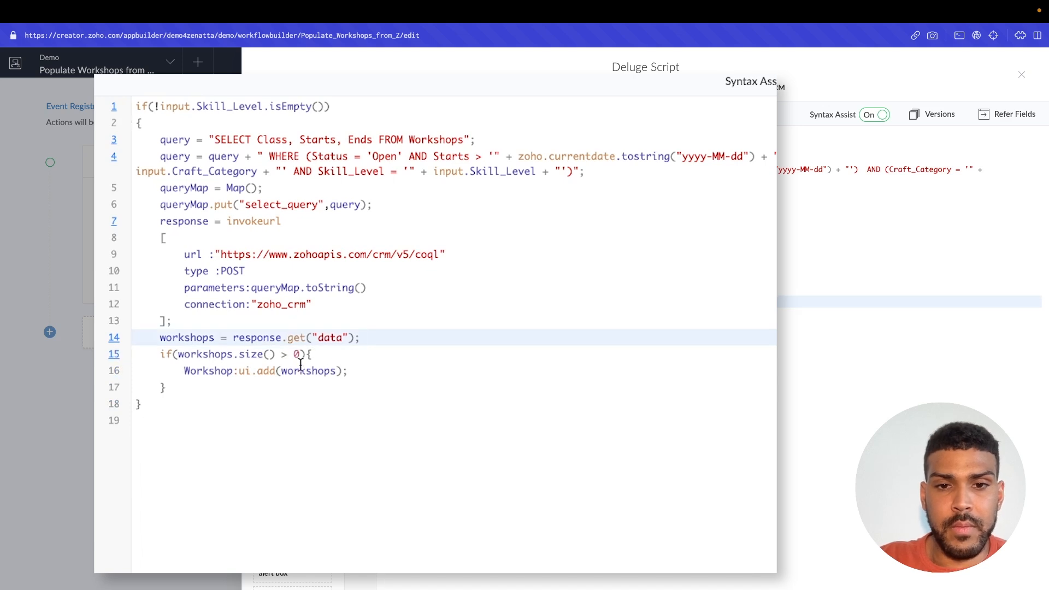
click(312, 354)
key(Return)
key(ctrl+v)
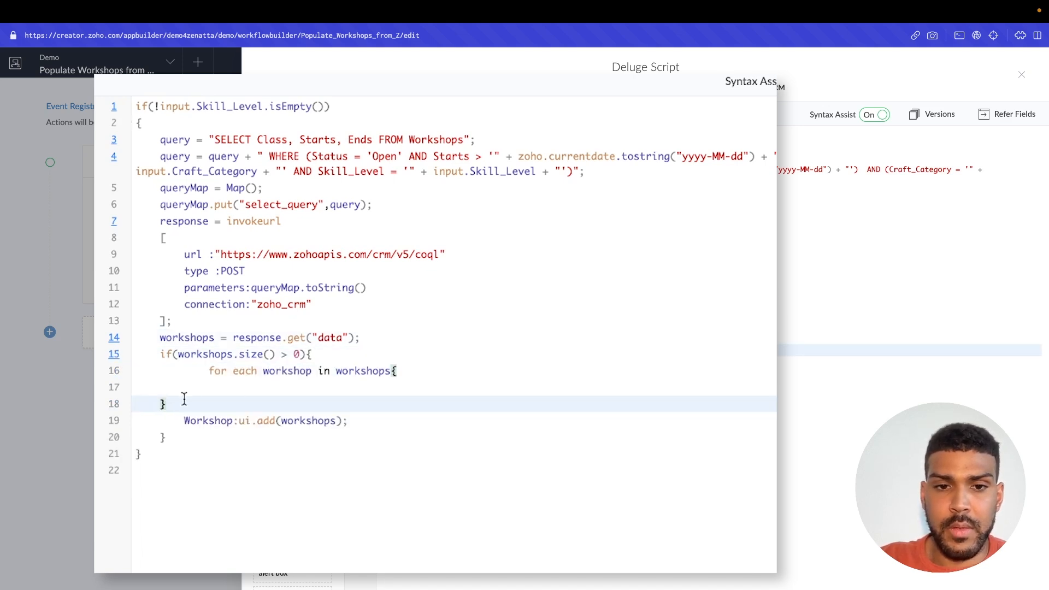
drag(160, 404, 135, 403)
key(Tab)
click(207, 371)
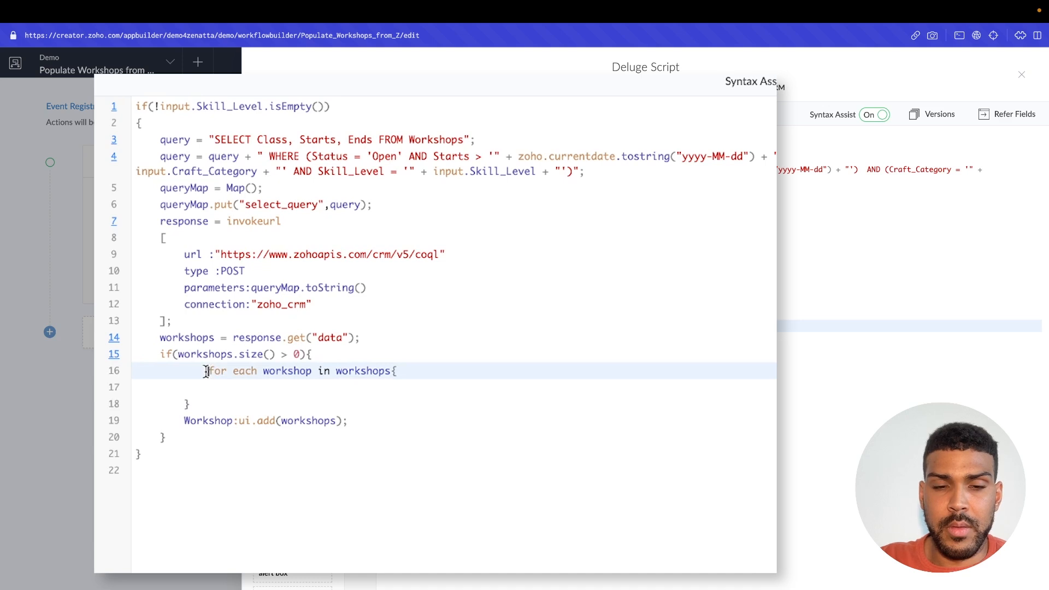
key(BackSpace)
key(Return)
Declare availableWorkshopClasses = List() and build workshopName from Class_Name plus Starts and Ends dates.
key(Up)
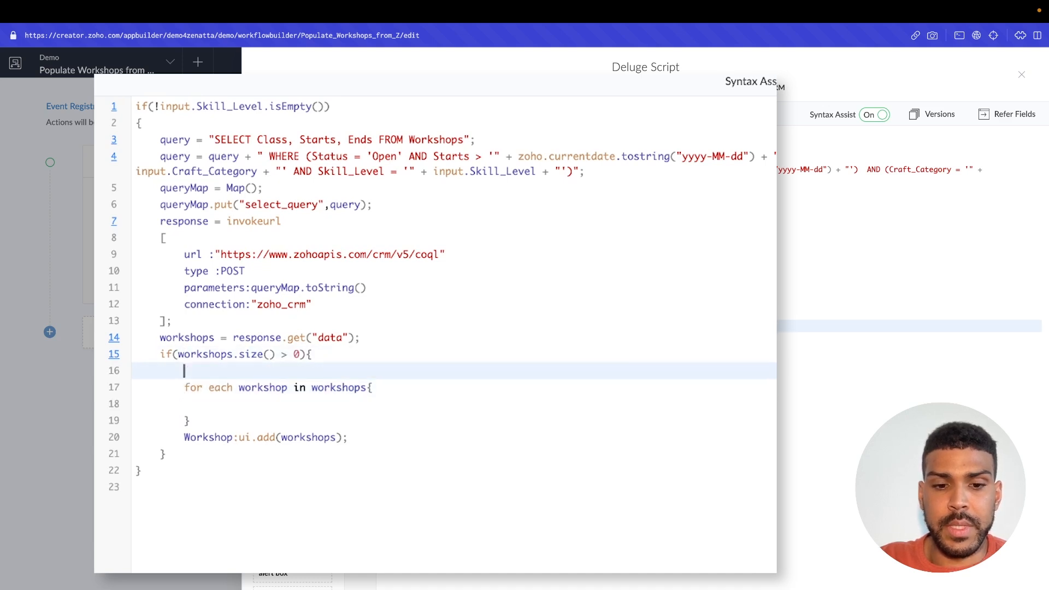
text(availab)
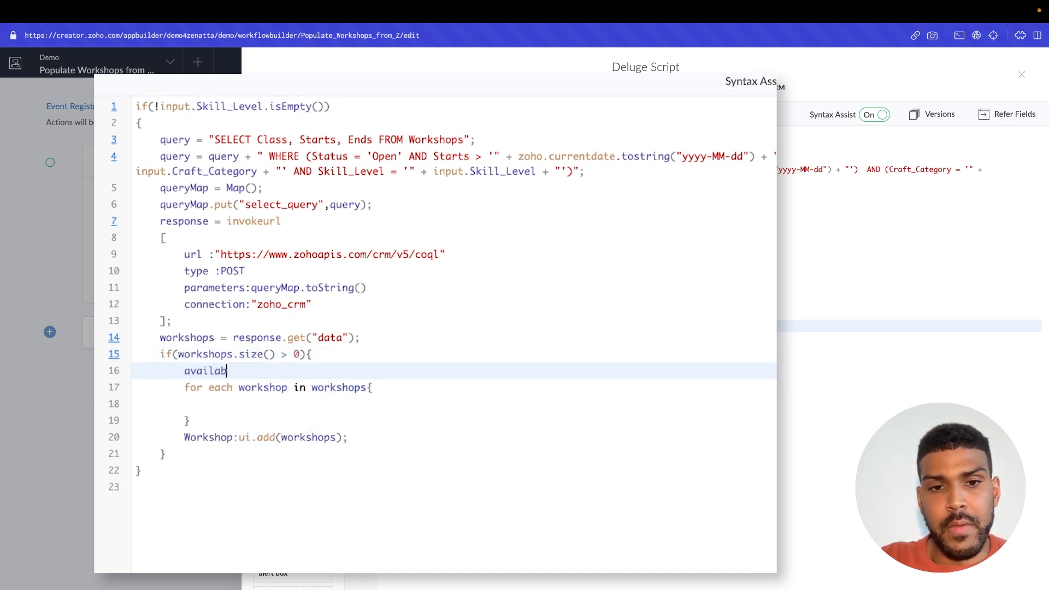
text(leWork)
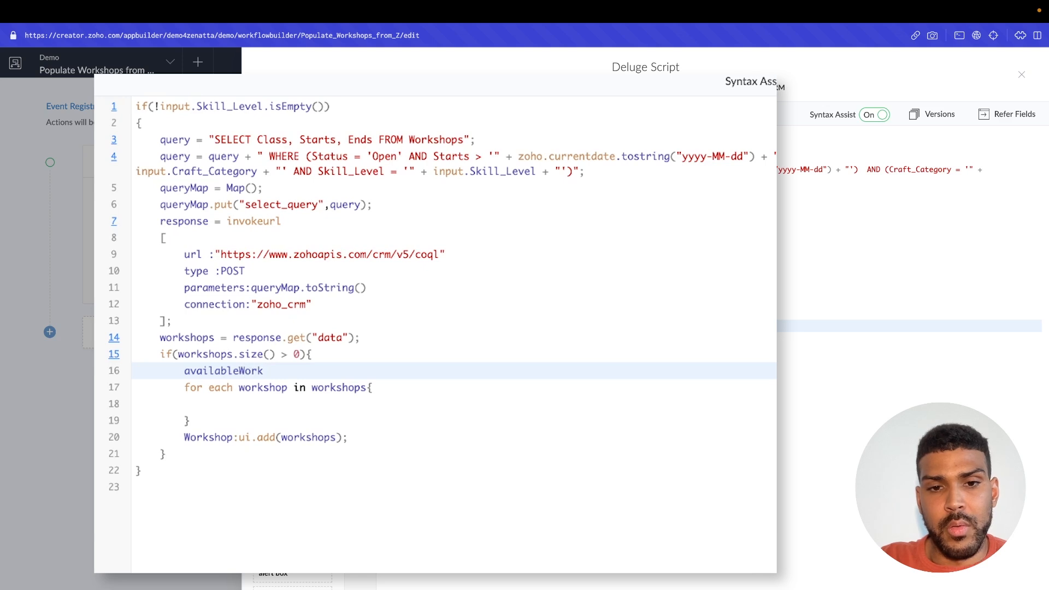
text(sho[p)
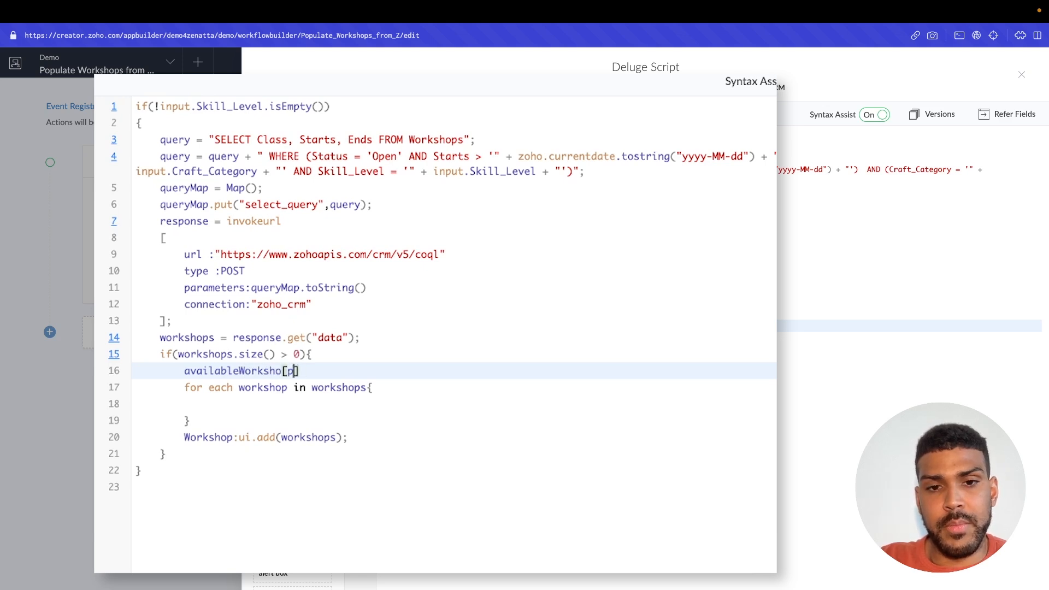
key(BackSpace)
key(BackSpace)
text(p)
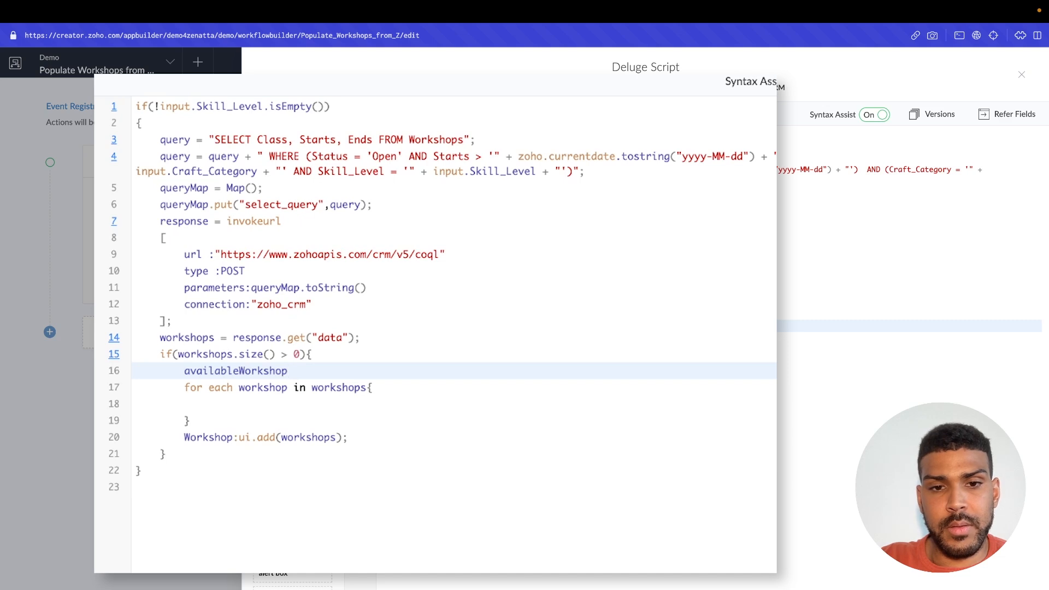
text(Classes)
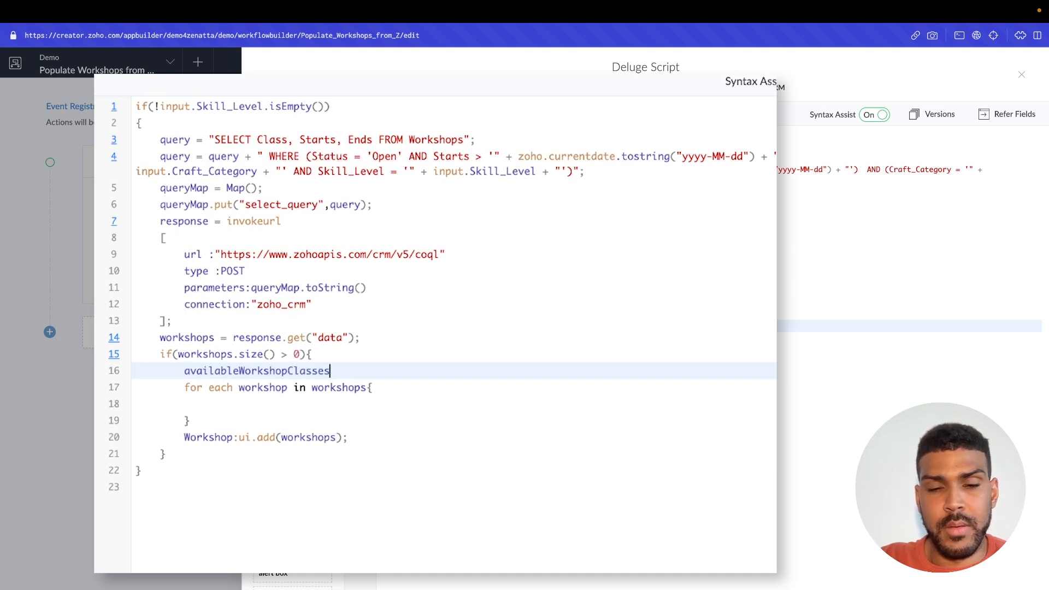
text( = L)
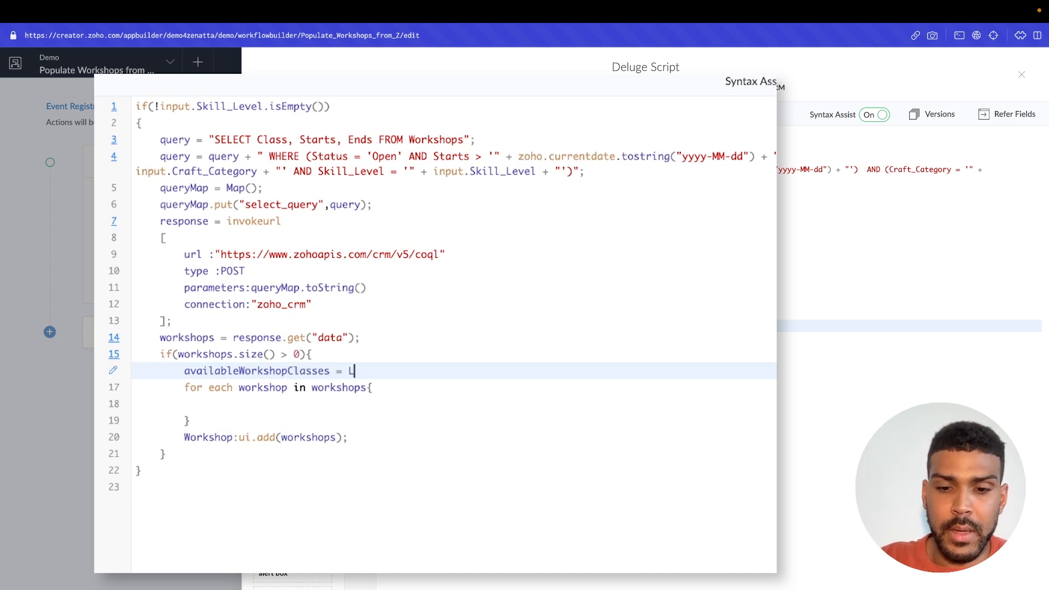
text(ist();)
click(230, 404)
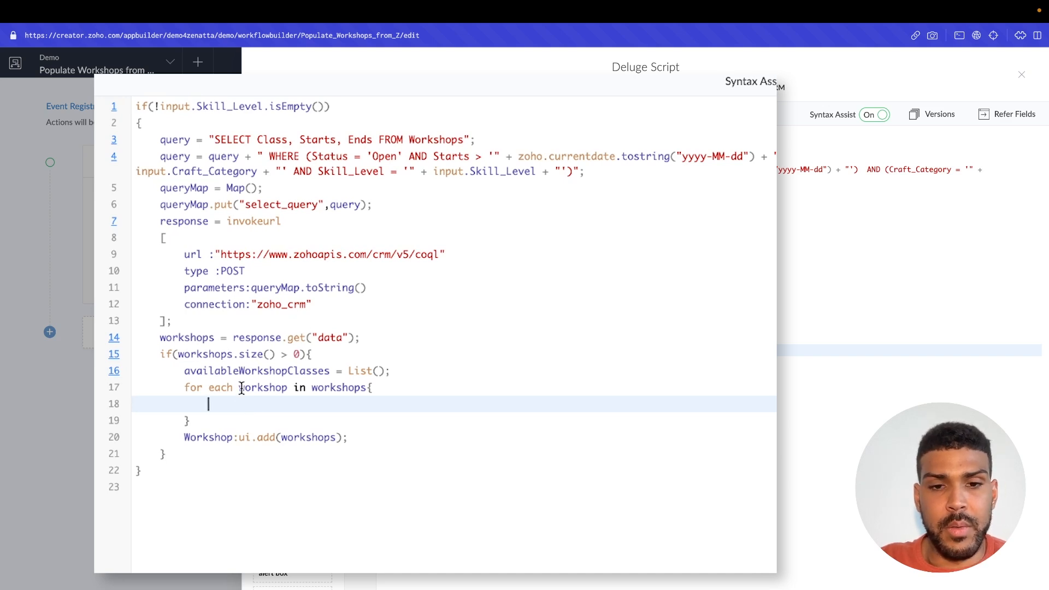
text(wor)
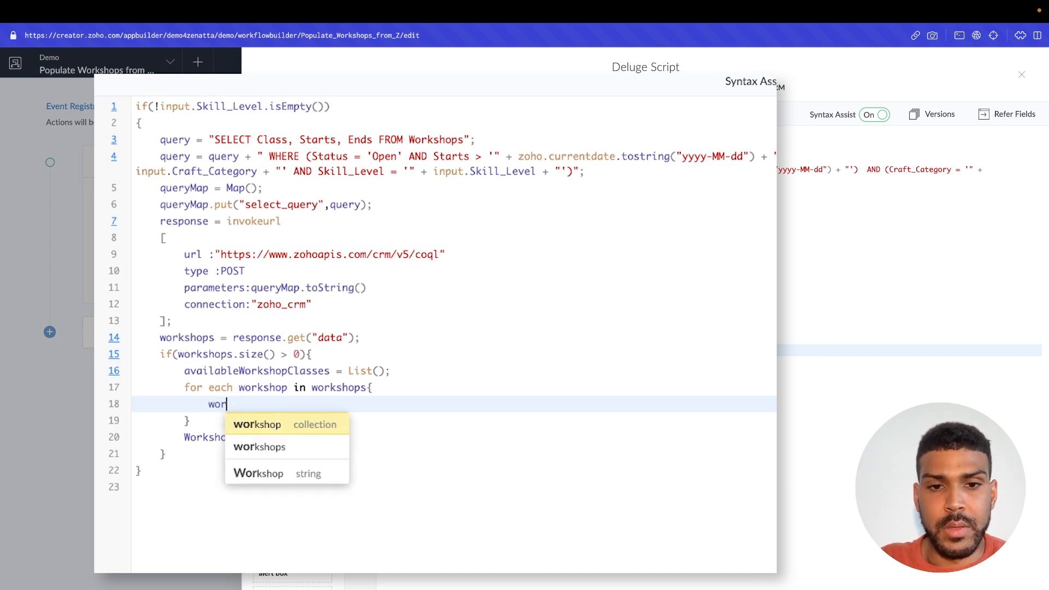
text(kShop)
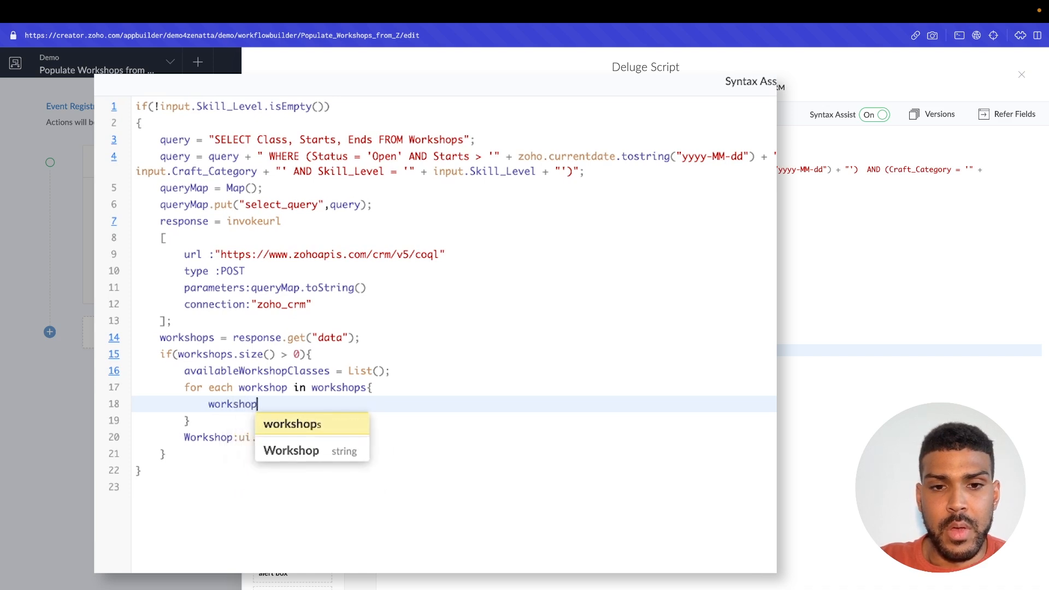
text(Name = )
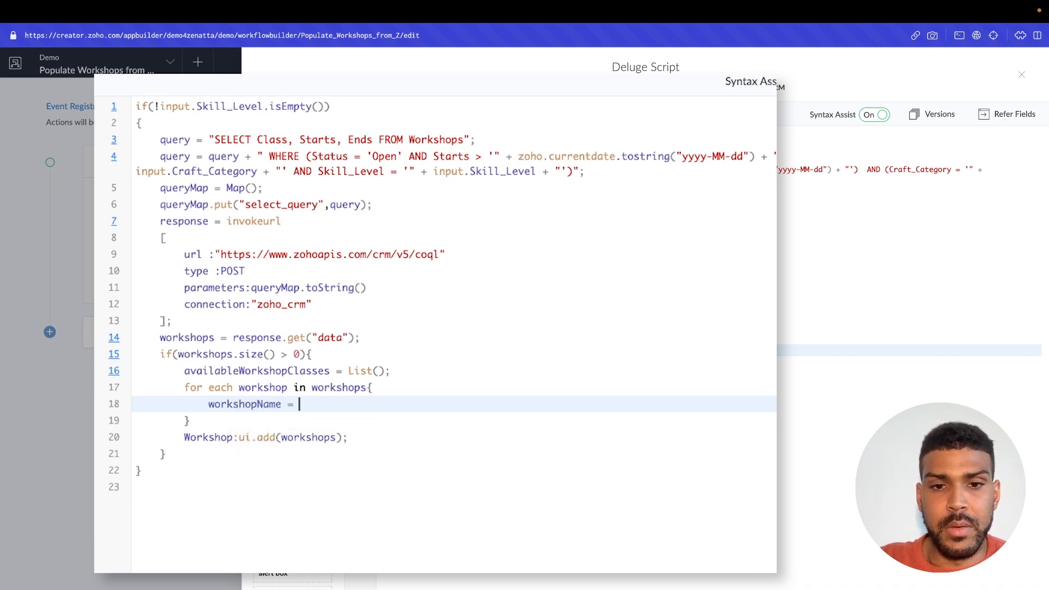
text(work)
key(Return)
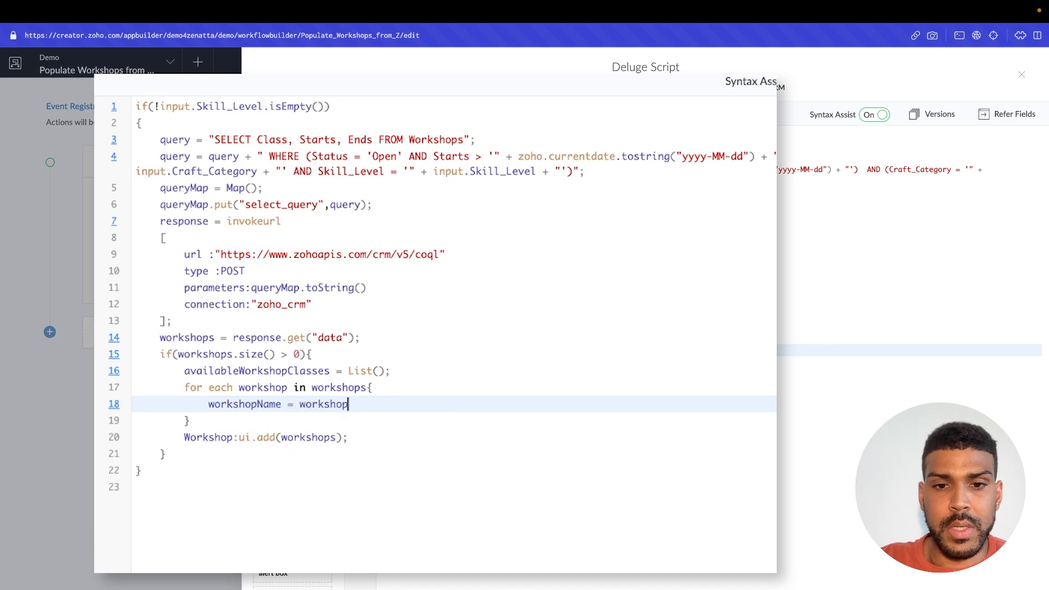
text(get)
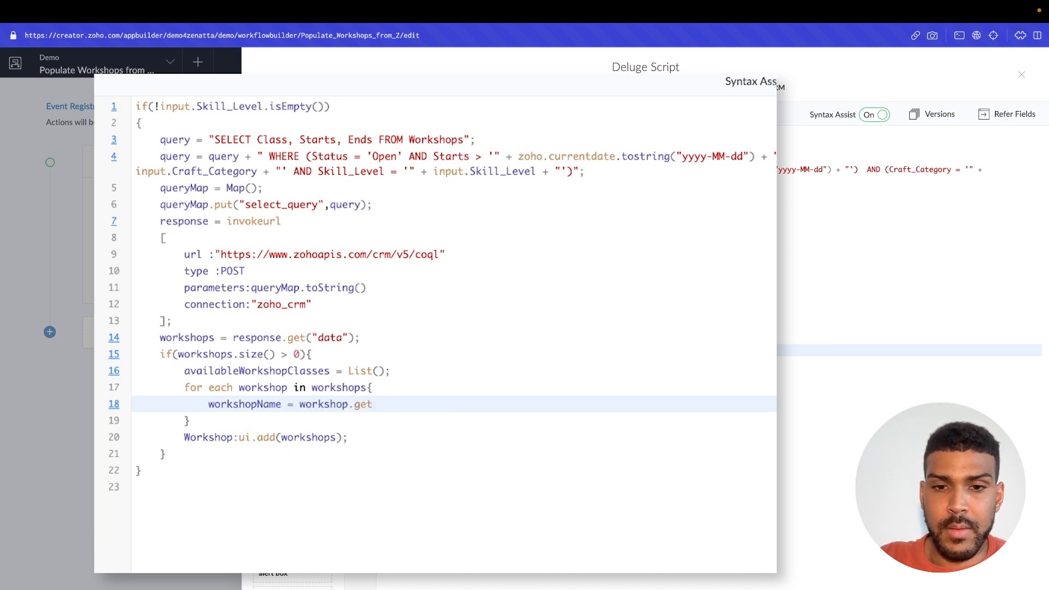
text(()""Class)
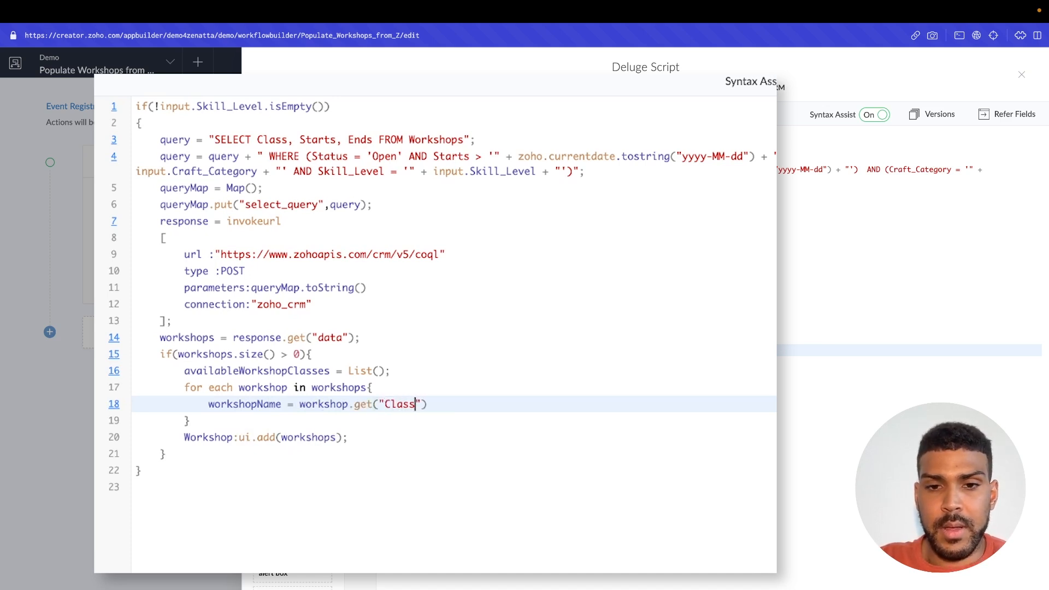
text(_Name)
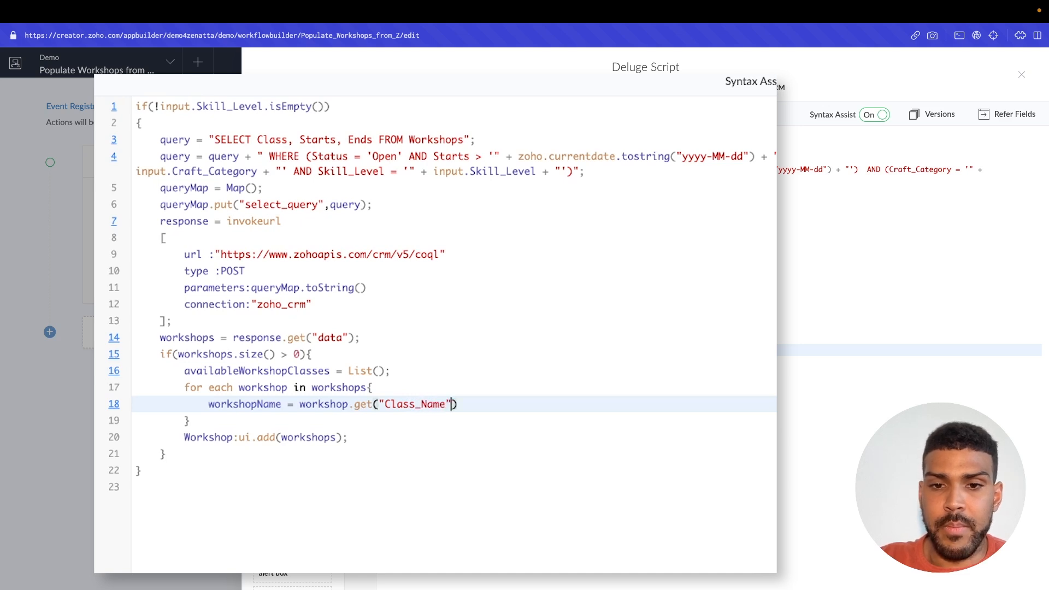
key(End)
text(+ "")
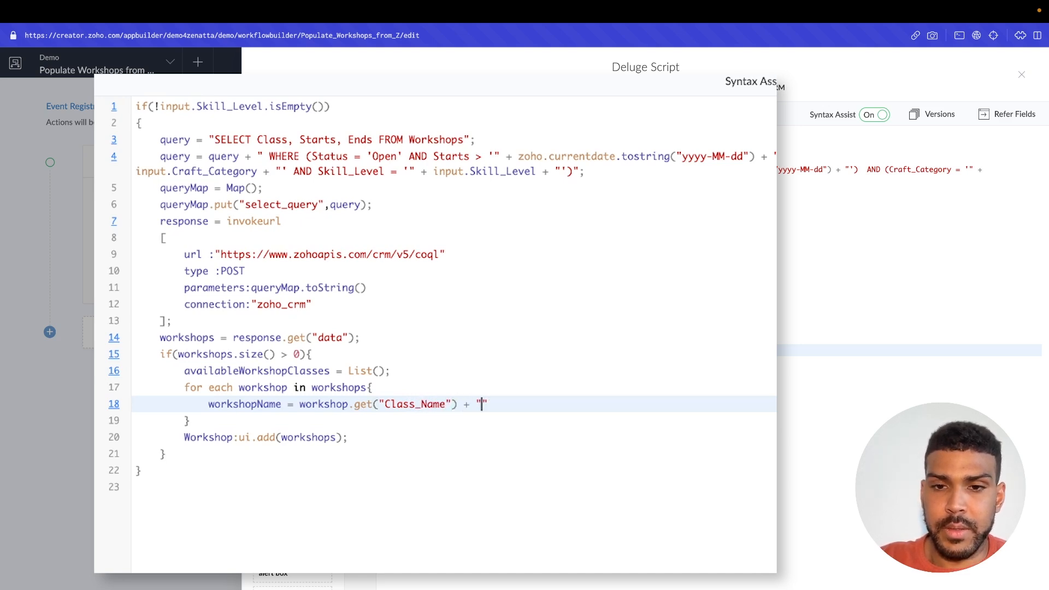
text( ()
text( +)
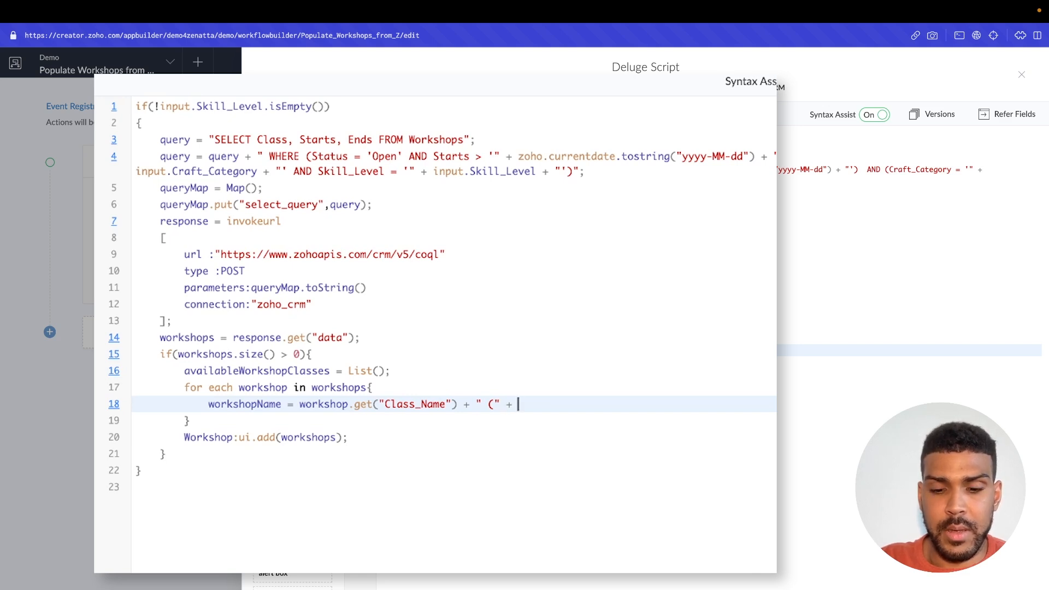
text( workshop.g)
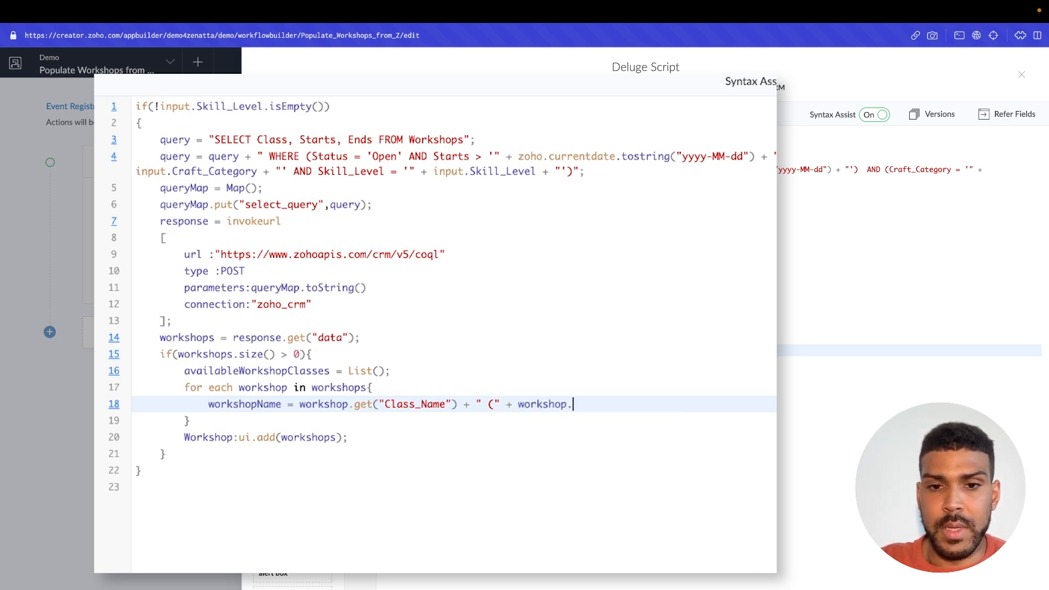
key(BackSpace)
text(get()
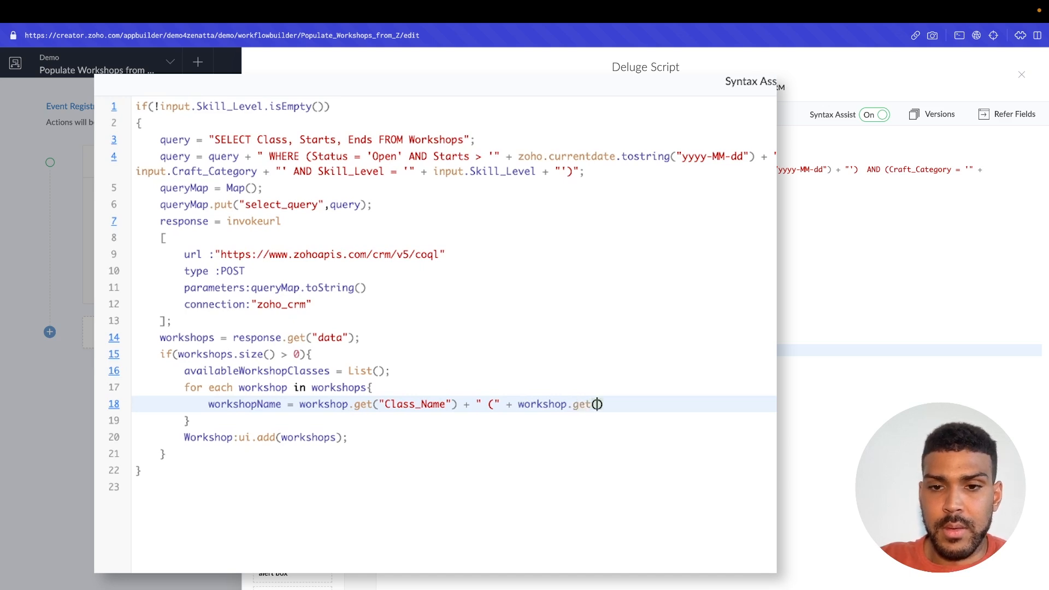
text("Star)
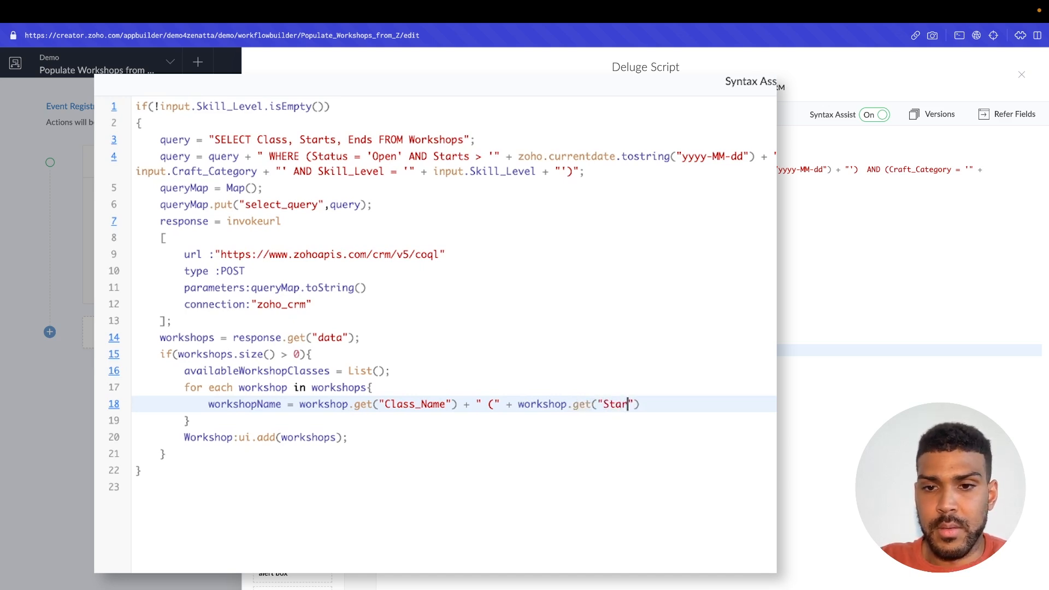
text(ts)
text("))
text( + " -)
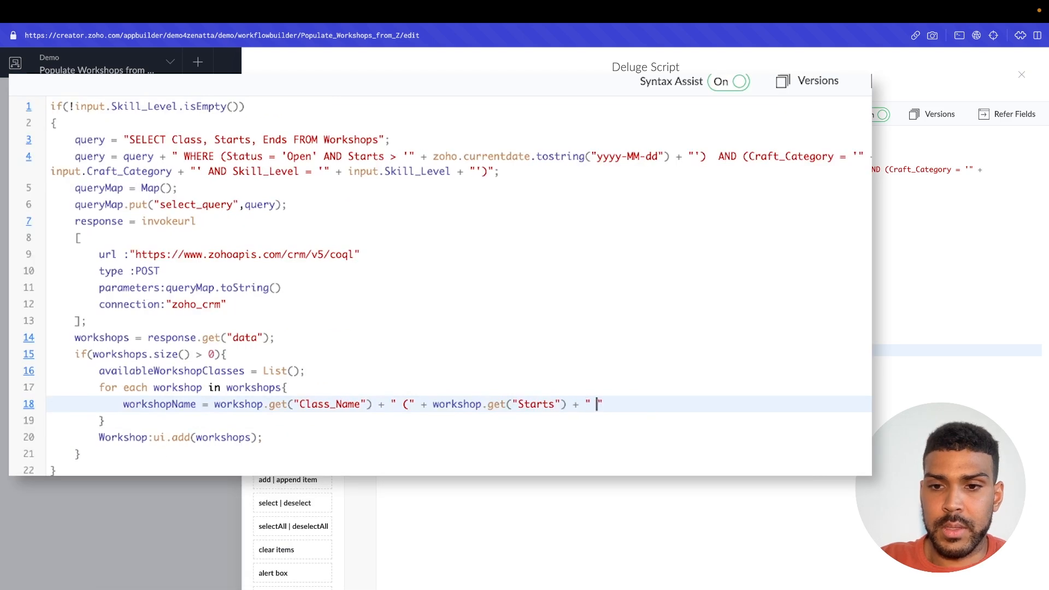
text( " +)
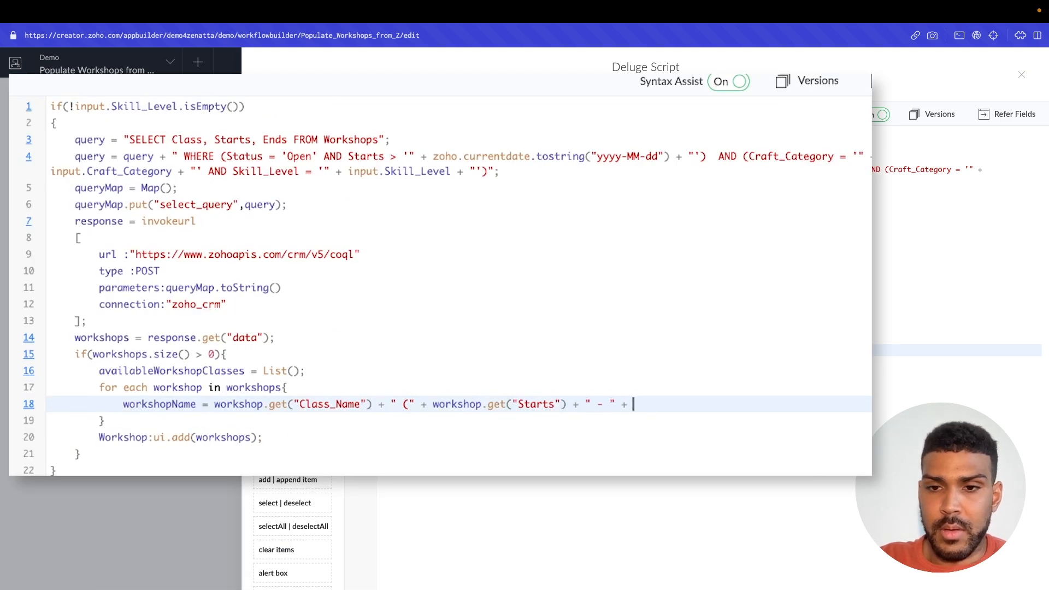
text( workshop.fer)
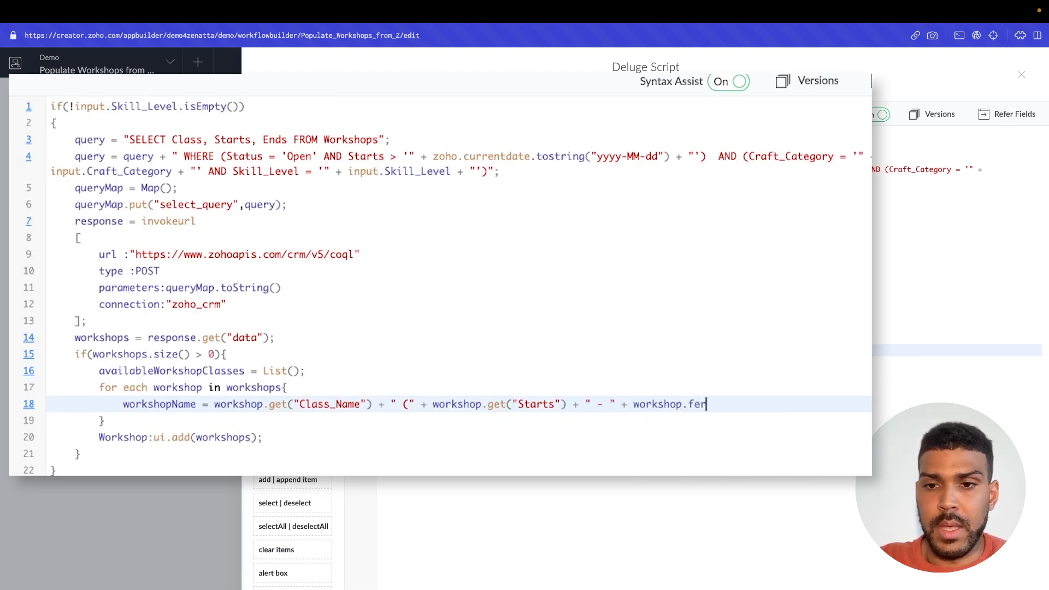
key(BackSpace)
key(BackSpace)
text(get)
text(("Ends)
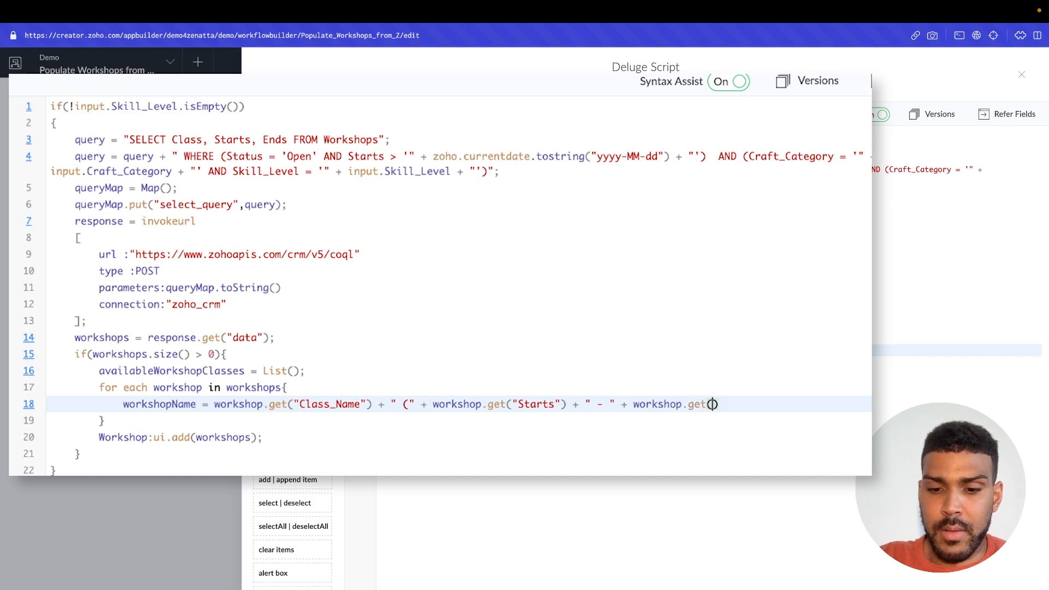
text("))
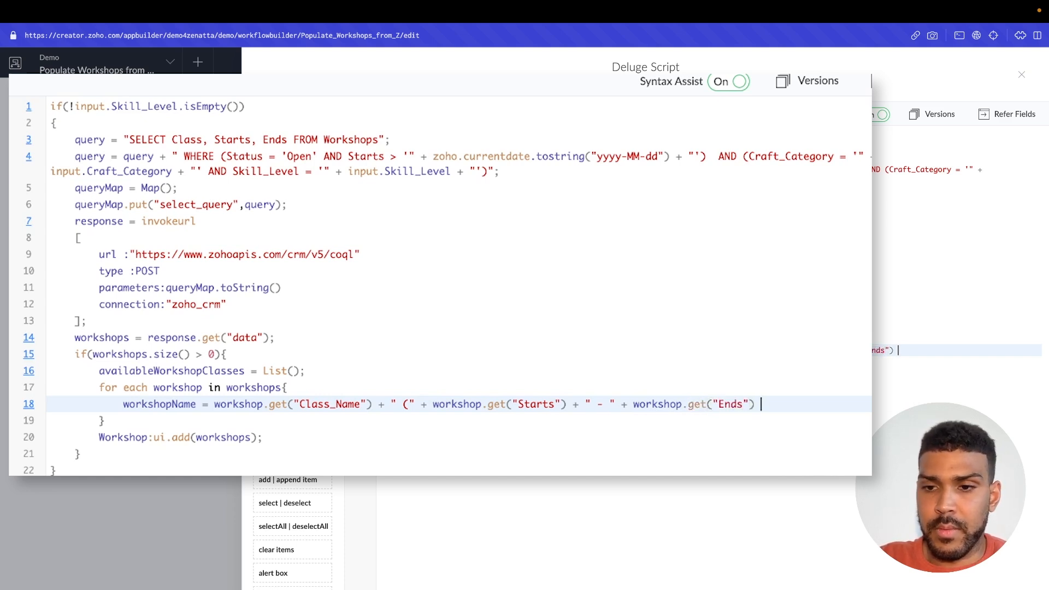
text( + ")")
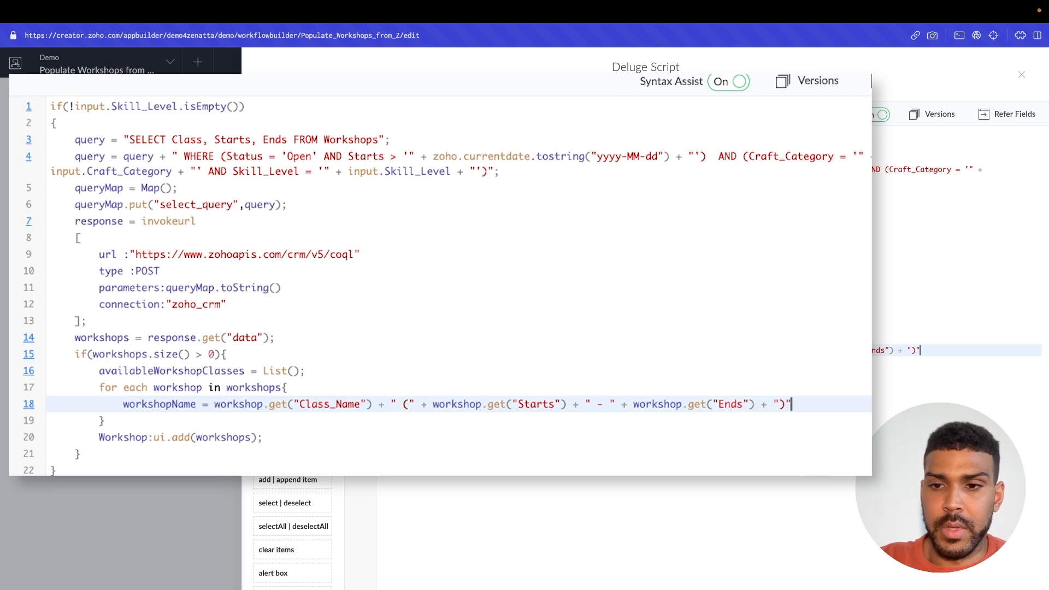
text(;)
Append each workshopName with availableWorkshopClasses.add(workshopName) inside the loop.
key(Return)
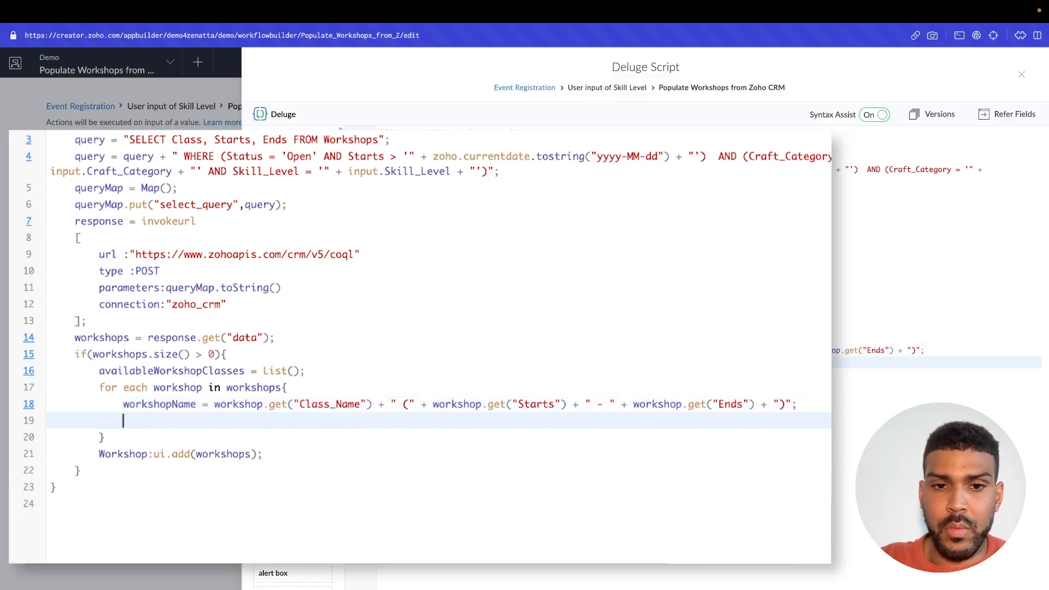
text(av)
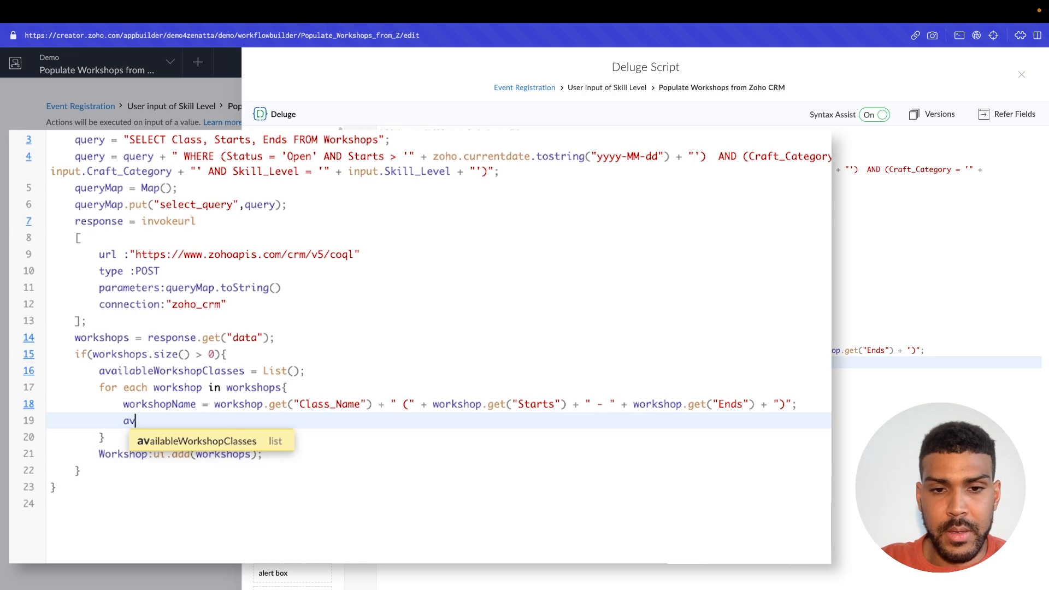
text(a)
key(Return)
text(.a)
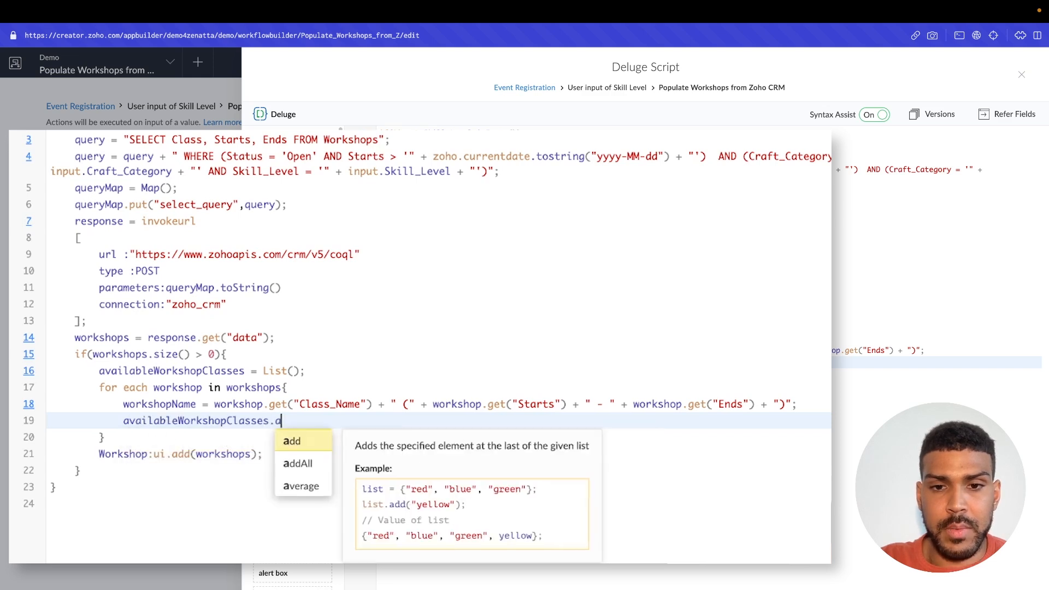
text(dd)
key(Return)
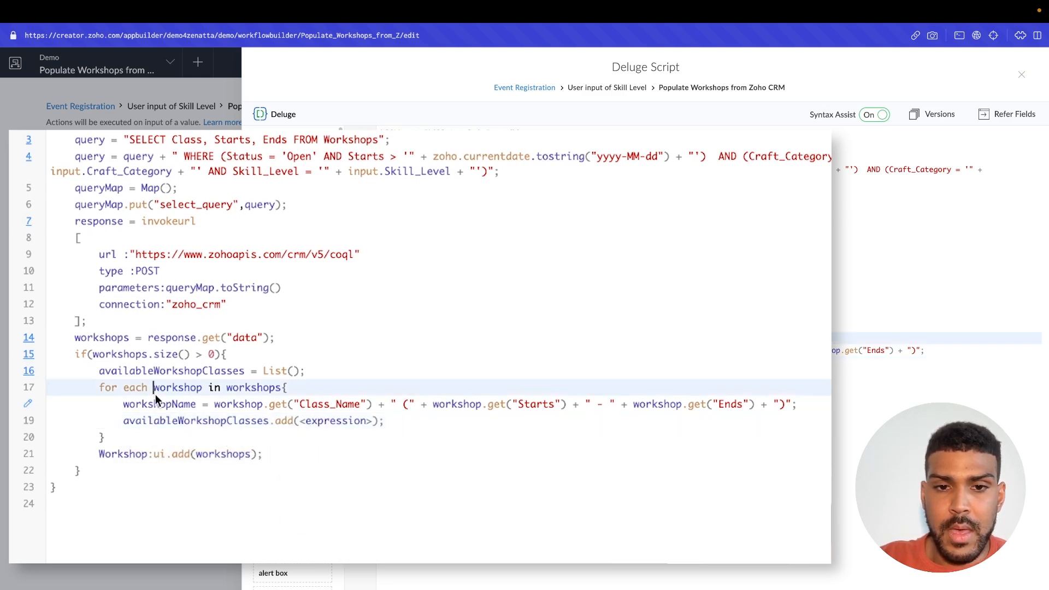
double_click(157, 401)
key(ctrl+c)
click(321, 420)
key(Return)
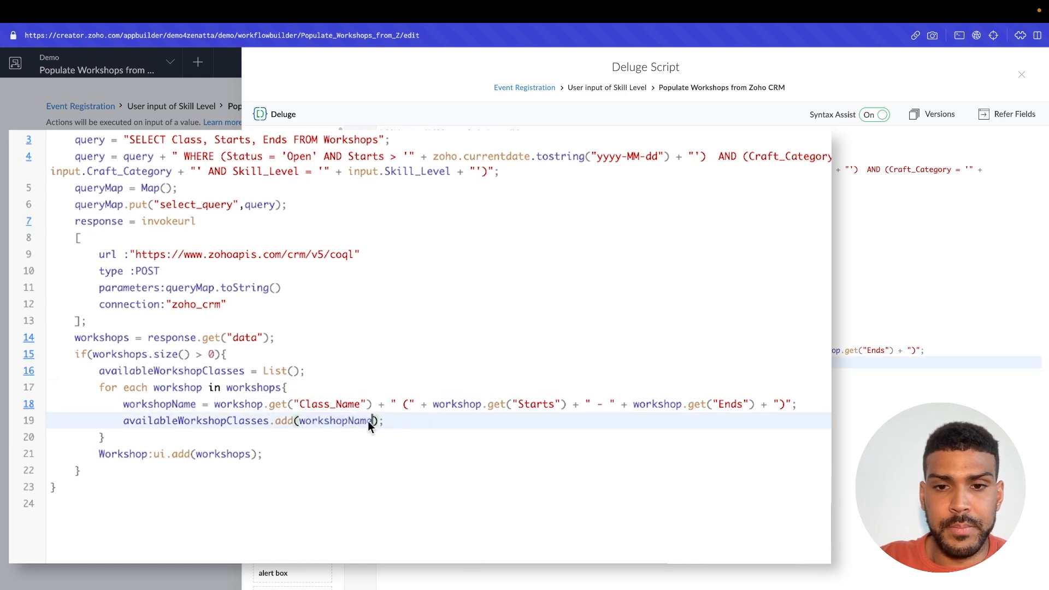
Feed availableWorkshopClasses to Workshop:ui.add instead of the raw workshops list.
double_click(165, 369)
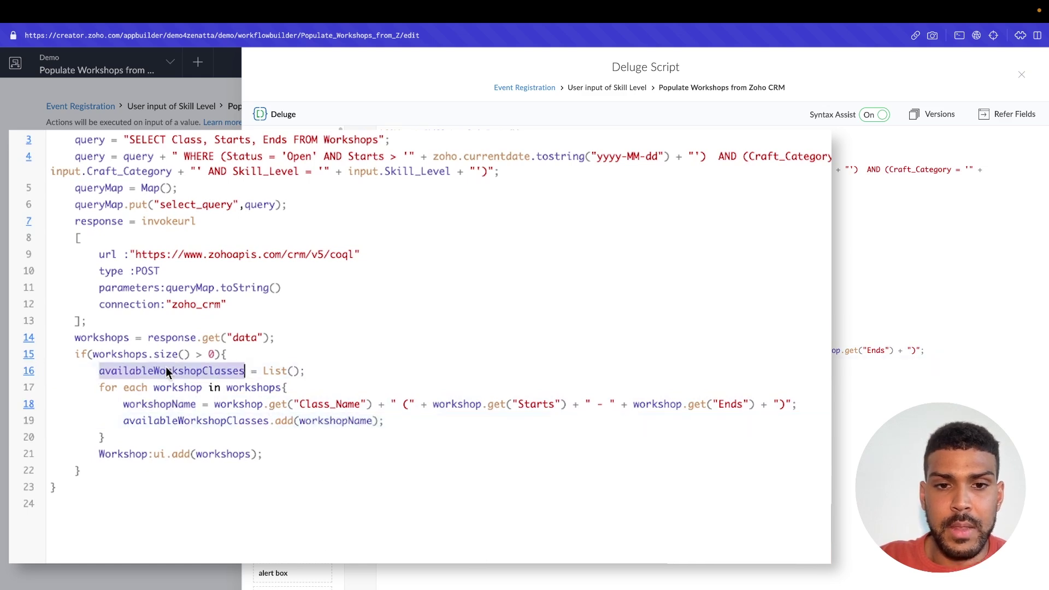
drag(75, 337, 278, 338)
double_click(228, 454)
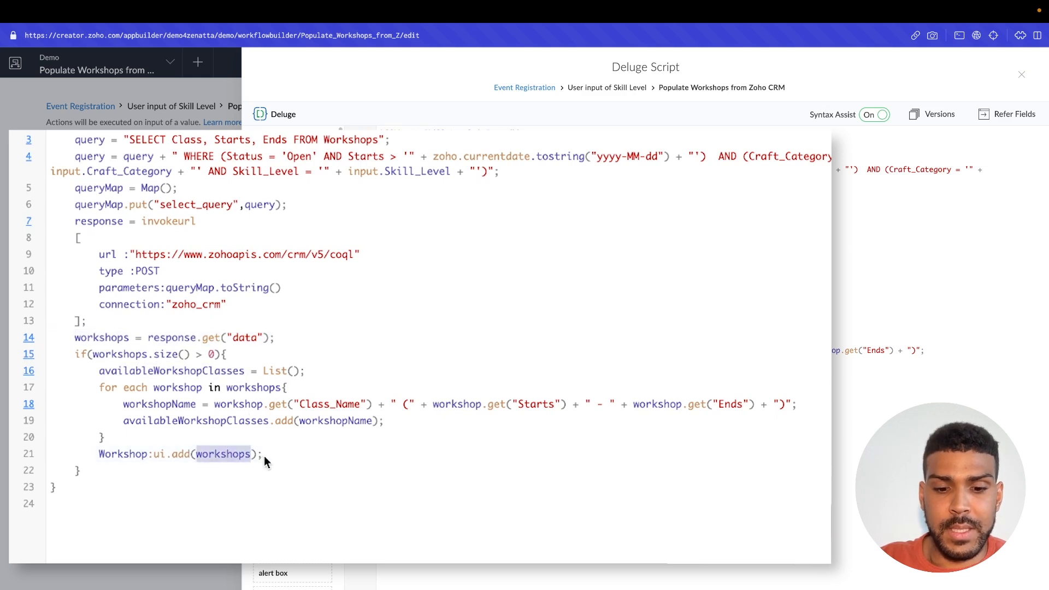
key(ctrl+v)
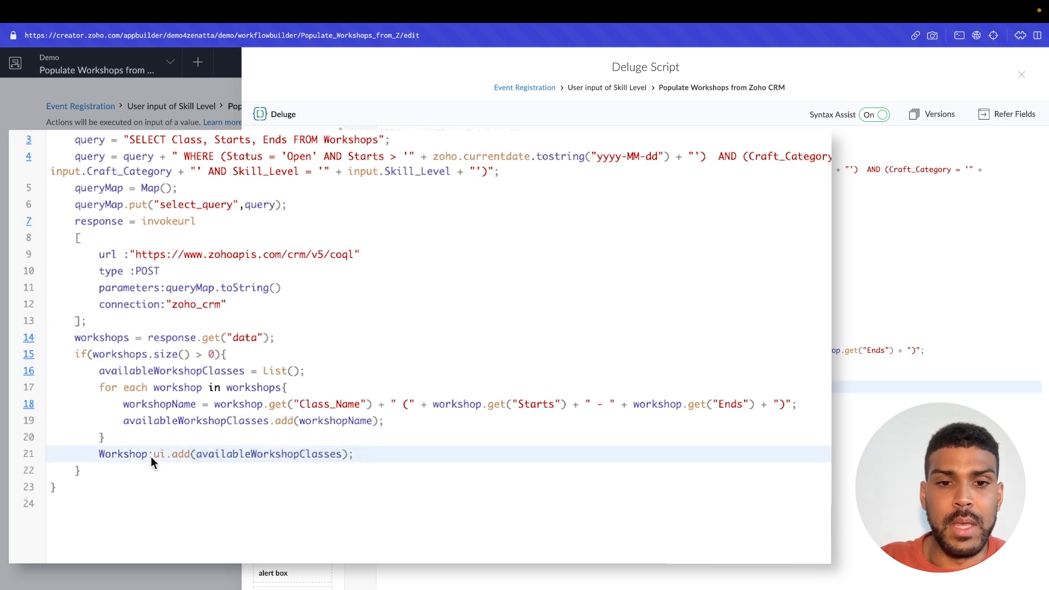
double_click(129, 453)
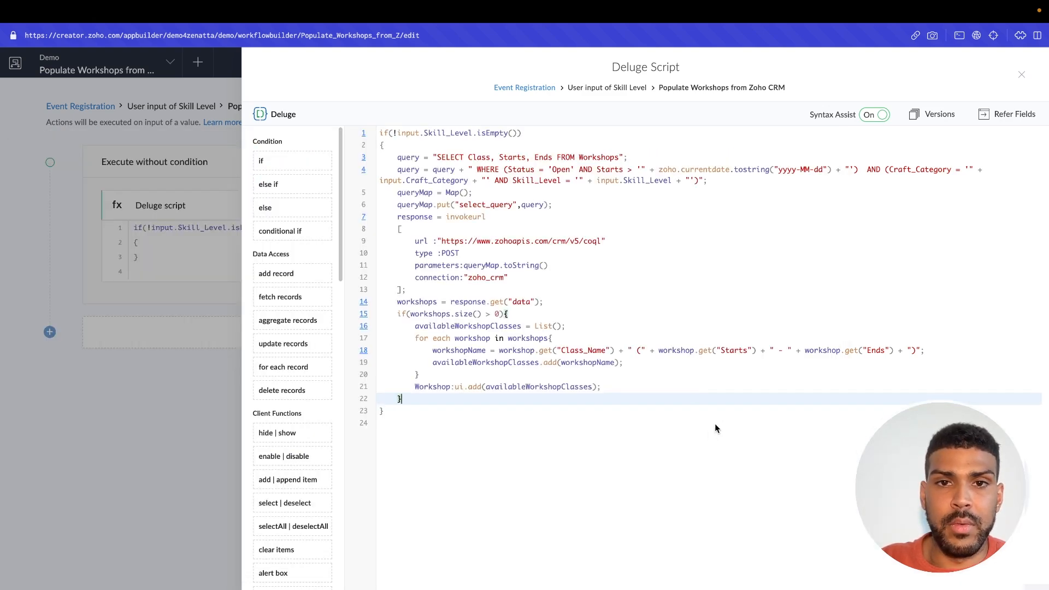
Format the script and add 'clear Workshop;' as the first line of the Skill Level block.
key(ctrl+s)
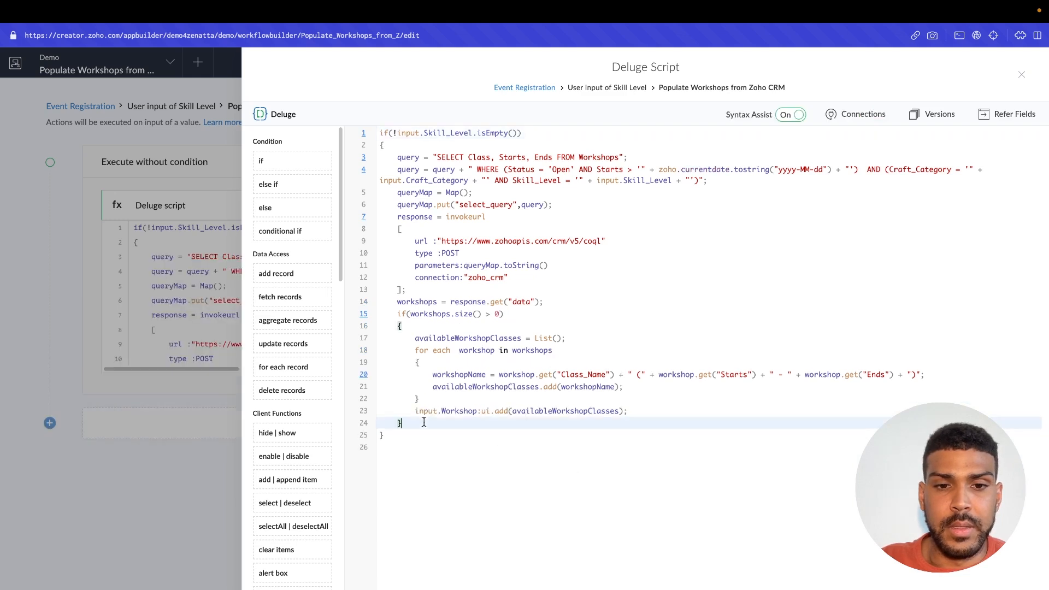
click(419, 423)
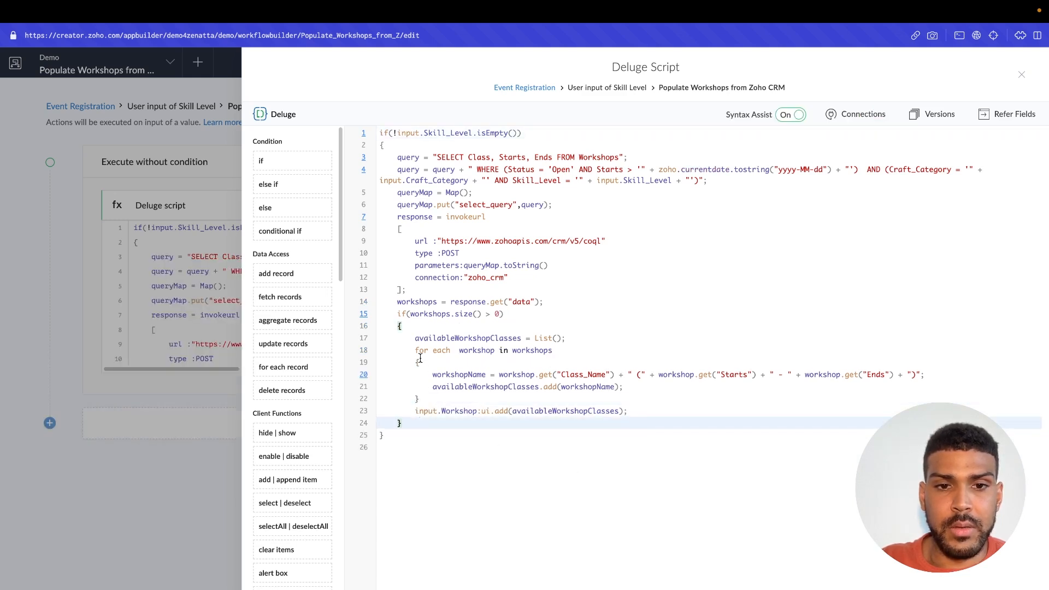
click(404, 146)
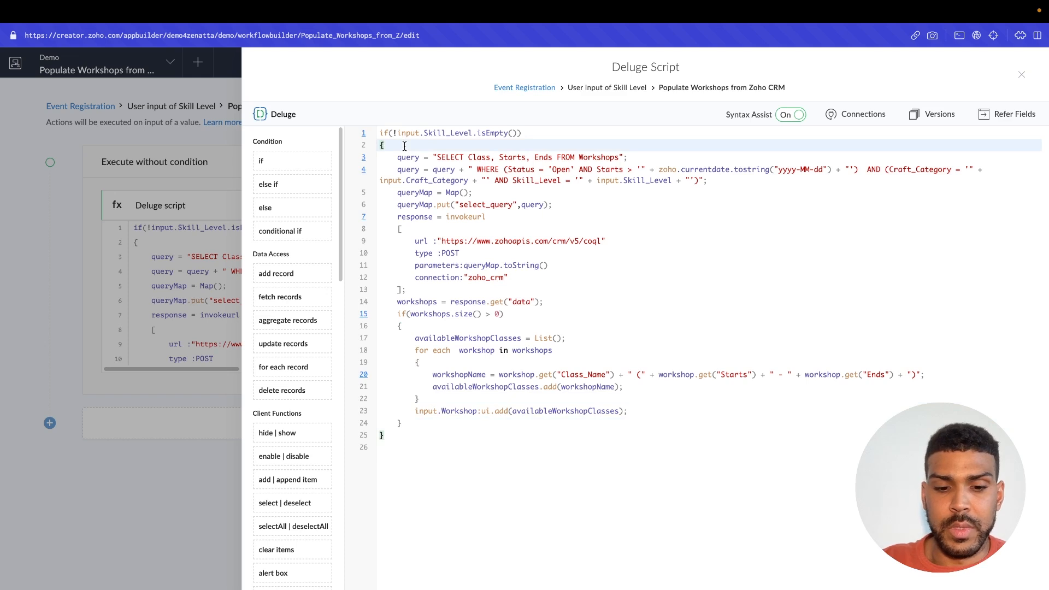
key(Return)
text(clear )
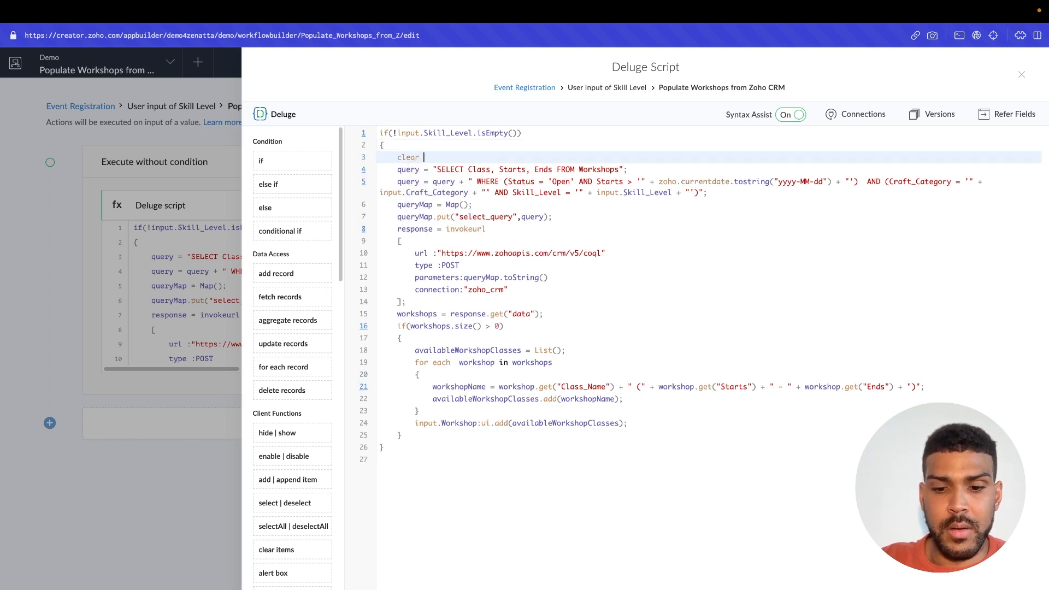
text(Work)
key(Return)
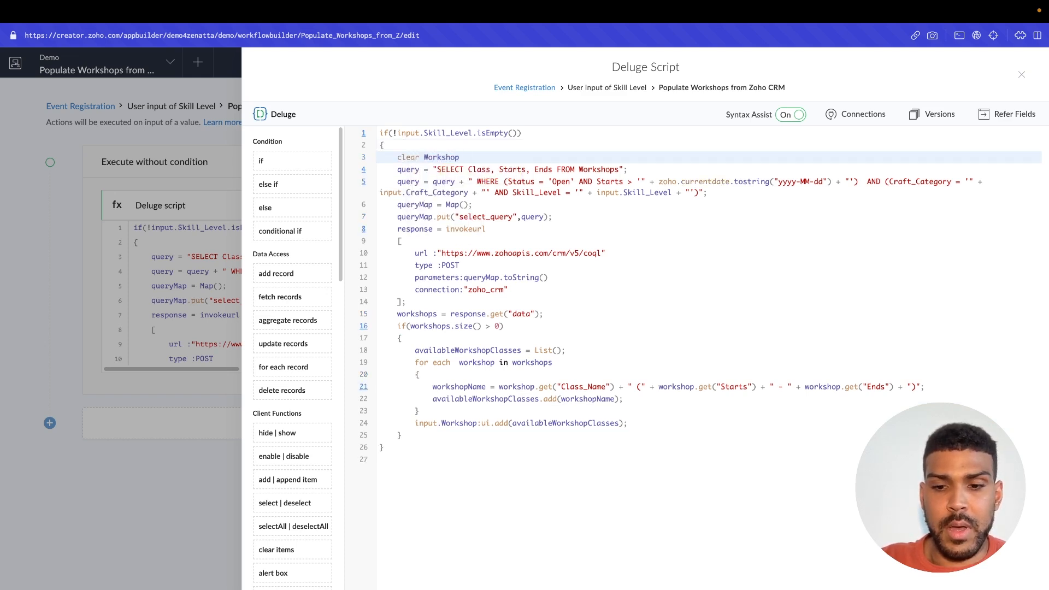
text(;)
Close the Deluge editor and the workflow, returning to the form workflows list.
click(401, 241)
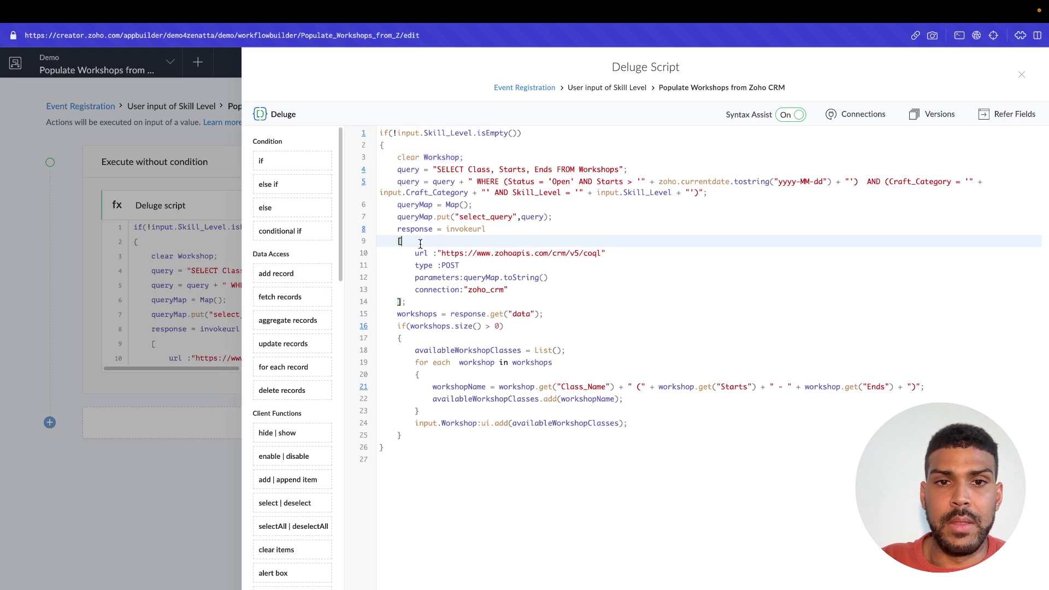
click(173, 211)
click(1019, 63)
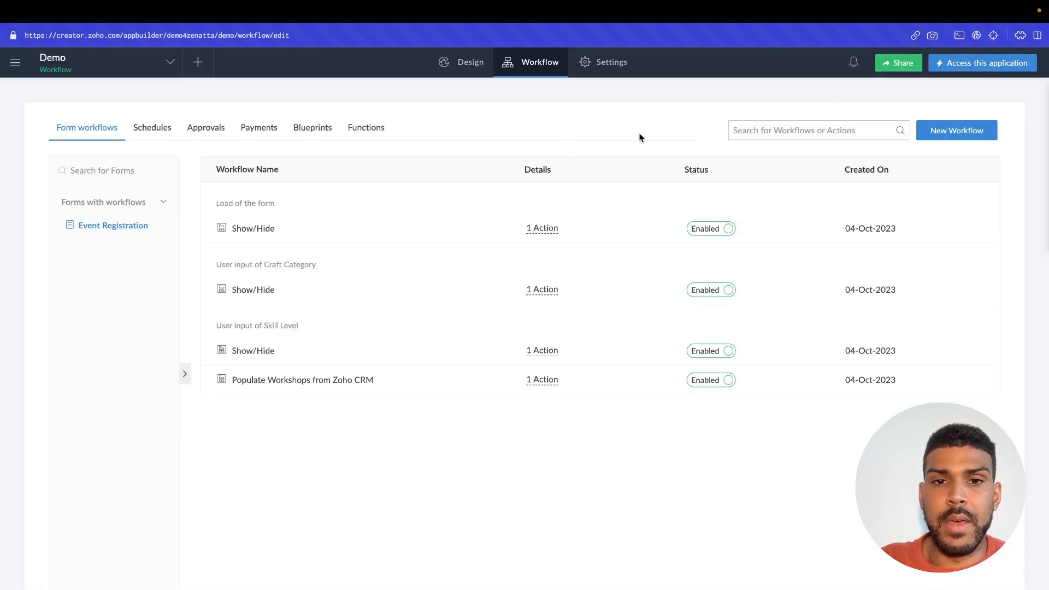
Fill the live Event Registration form's name, email and phone fields for a test entry.
click(463, 64)
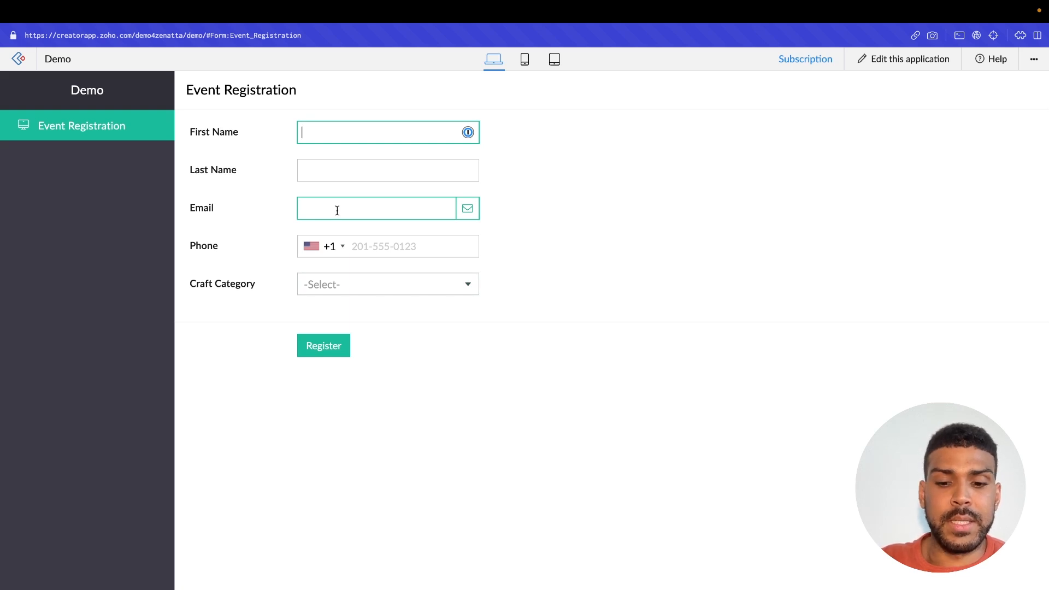
text(John)
key(Tab)
text(Doe)
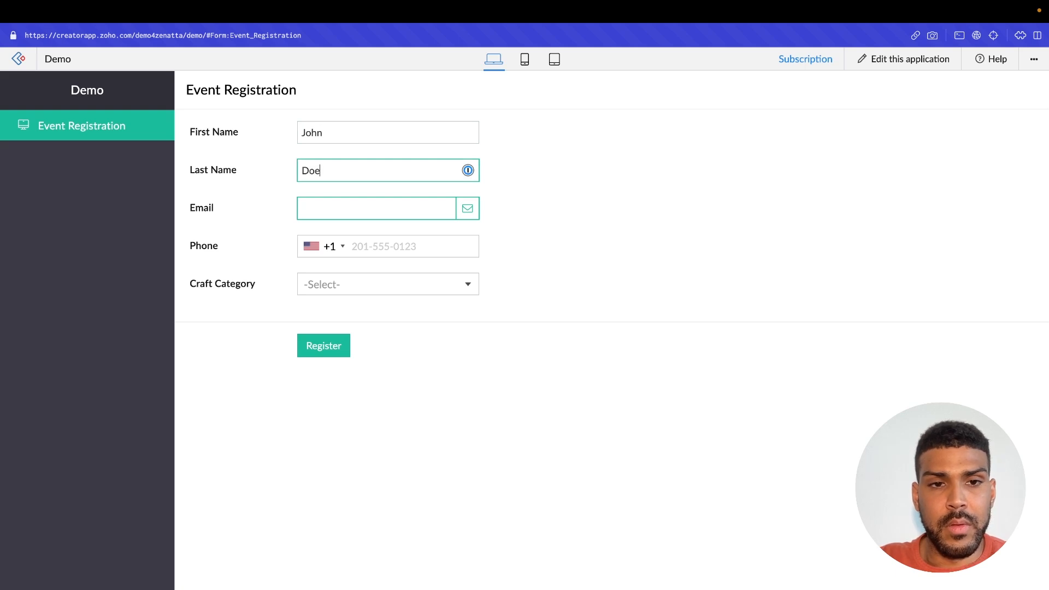
key(Tab)
text(johndoe)
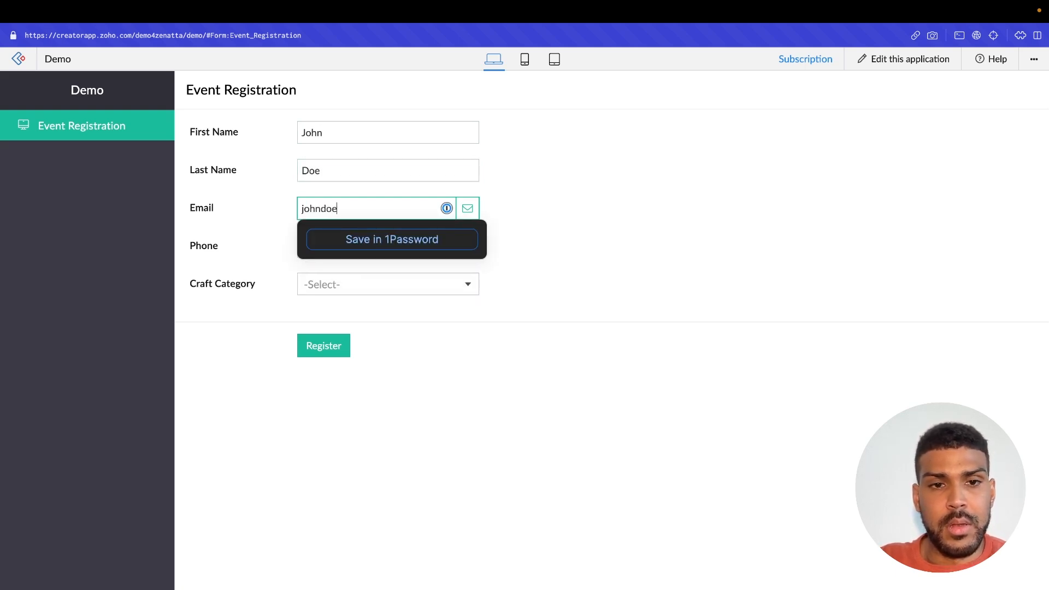
text(@mail.)
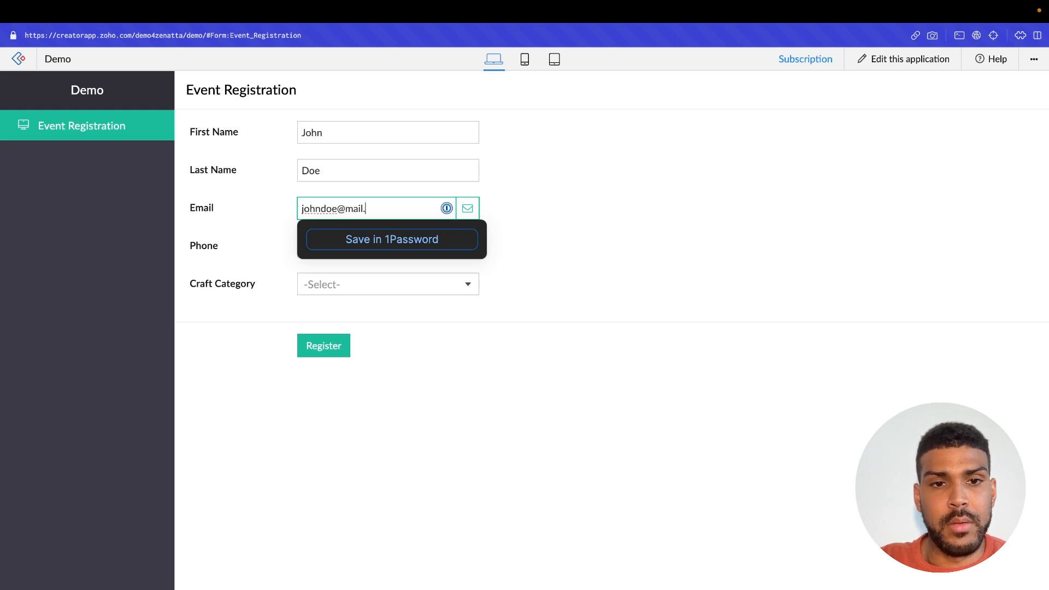
text(com)
click(602, 221)
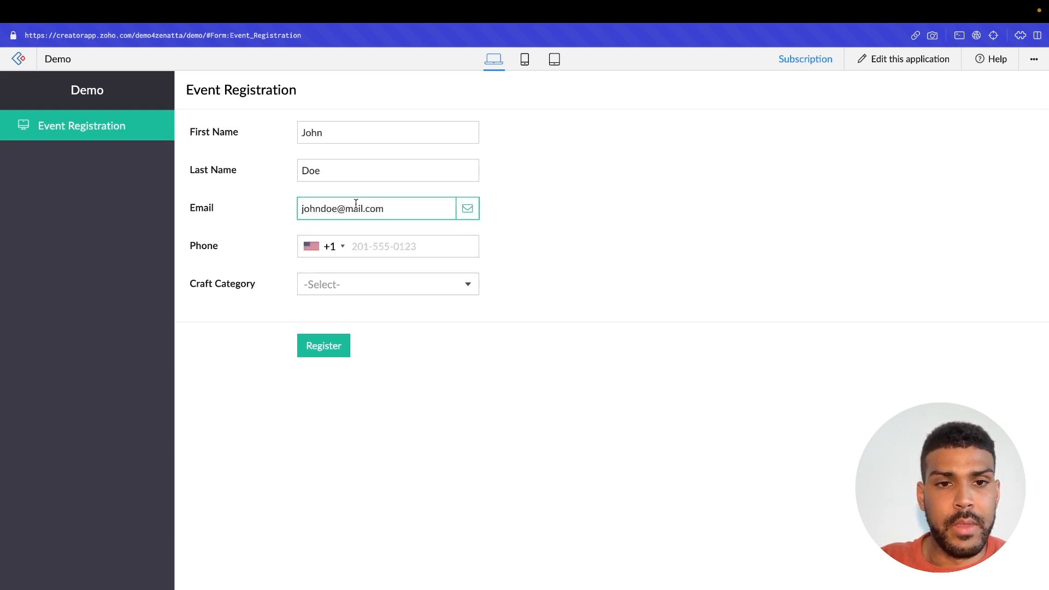
click(344, 208)
text(test)
click(373, 247)
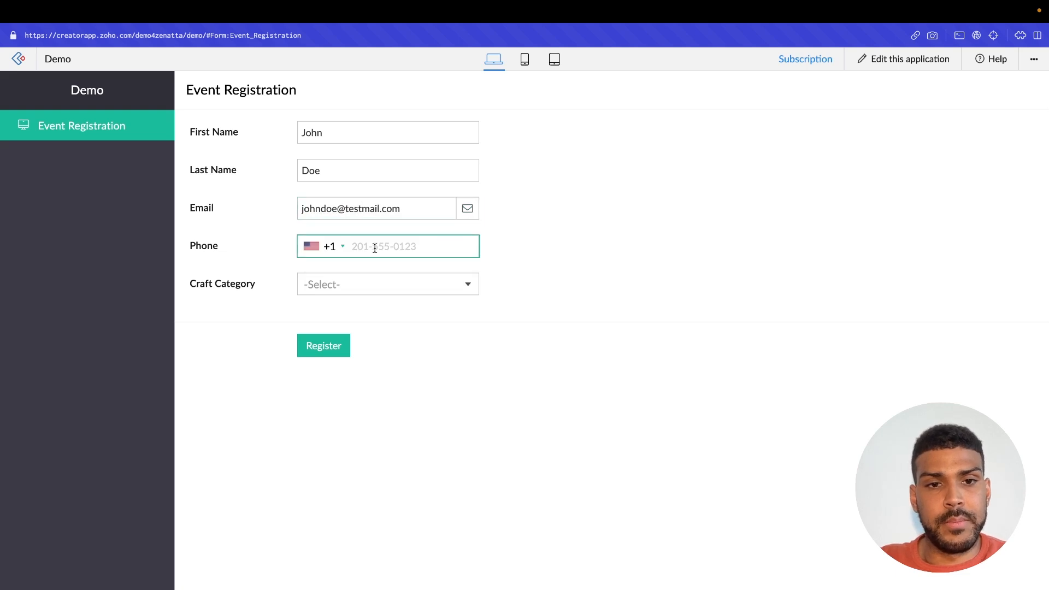
text(55)
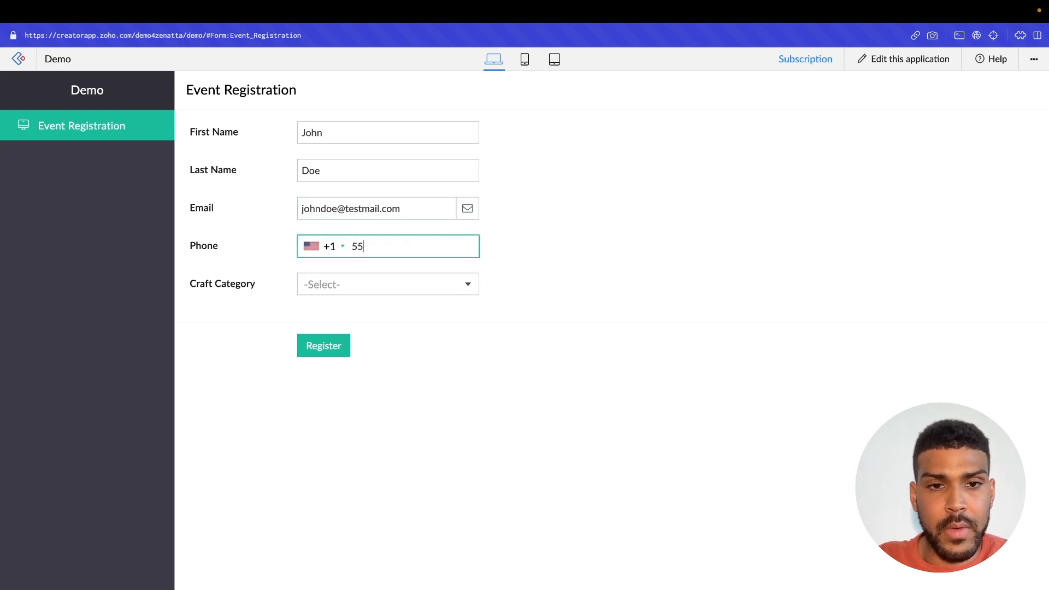
text(5-)
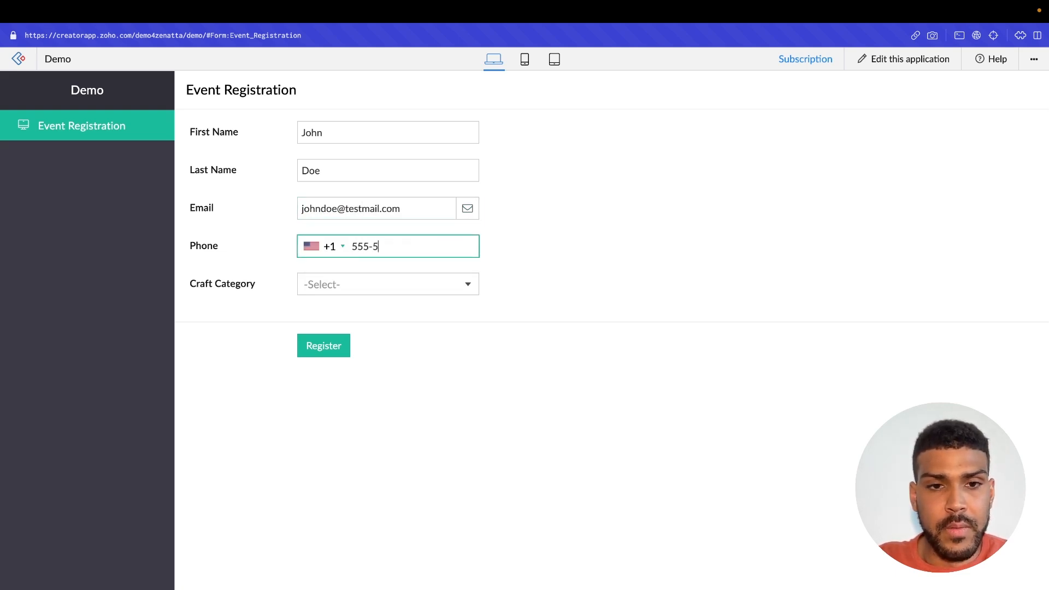
text(55)
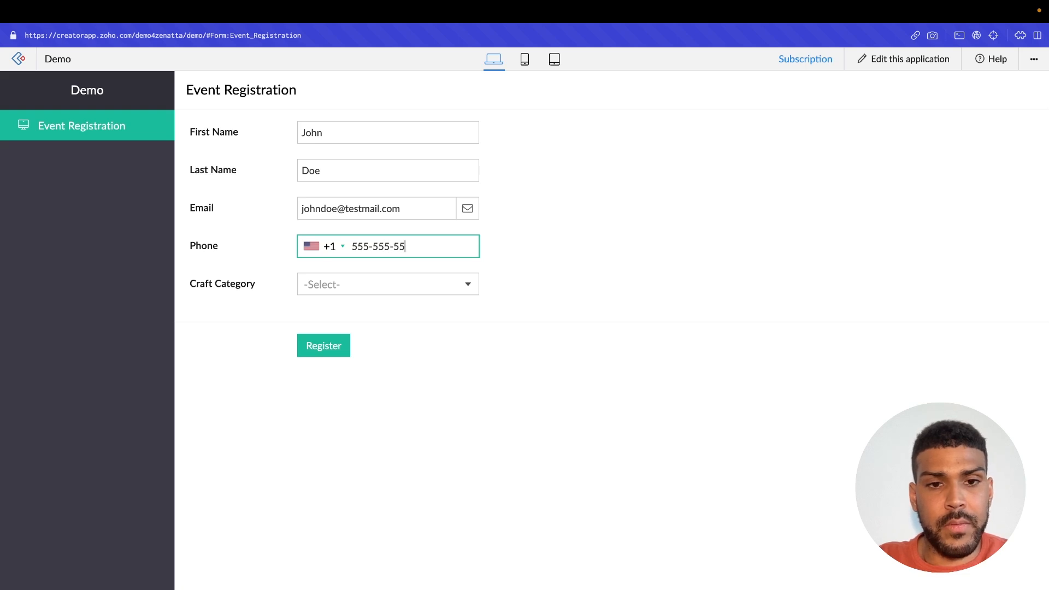
text(55)
click(363, 284)
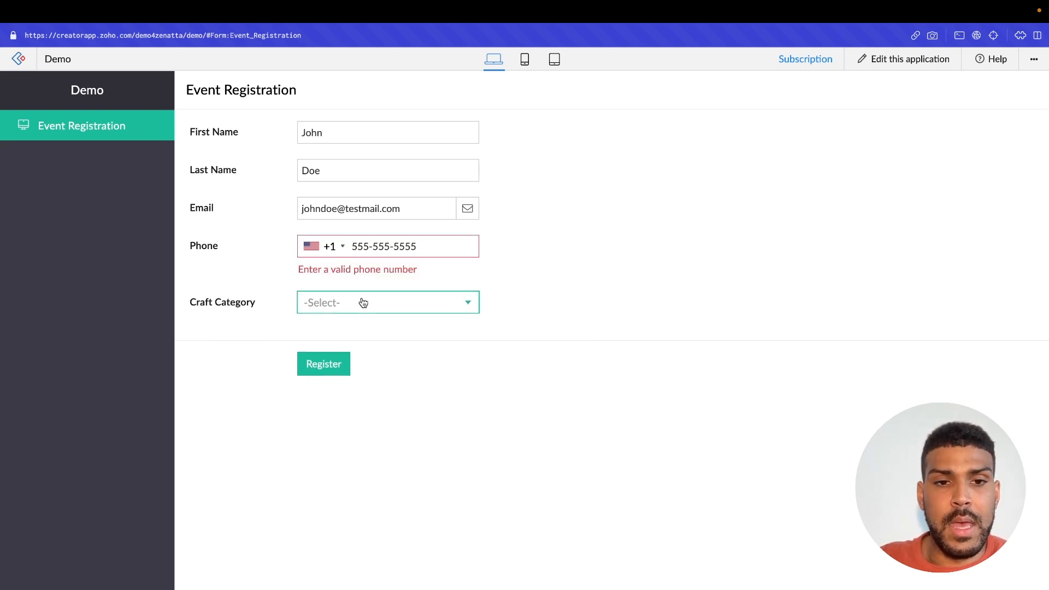
Choose Woodworking as the craft category and Intermediate as the skill level.
click(338, 301)
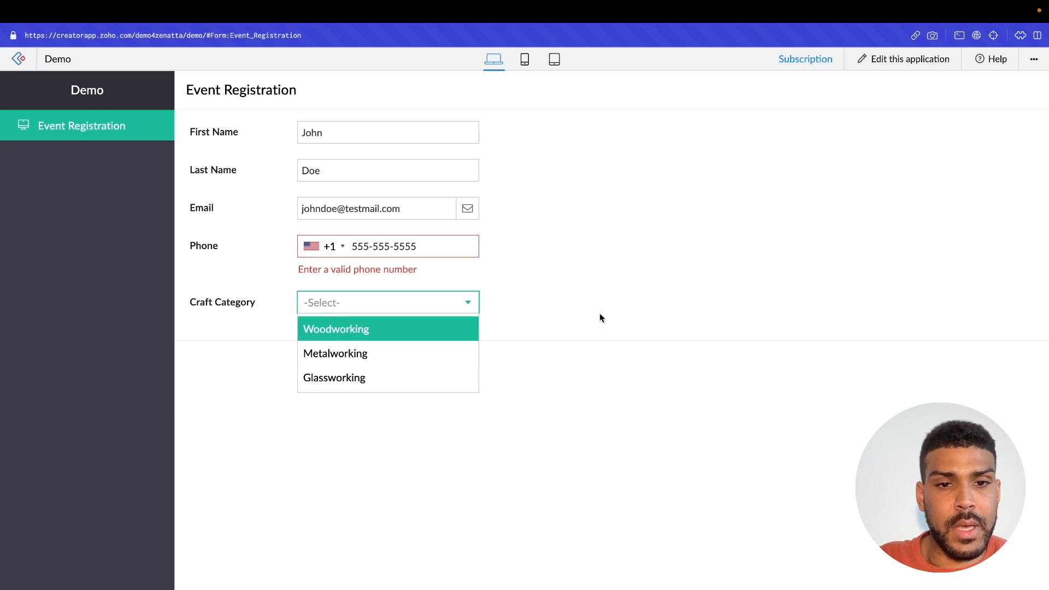
click(398, 310)
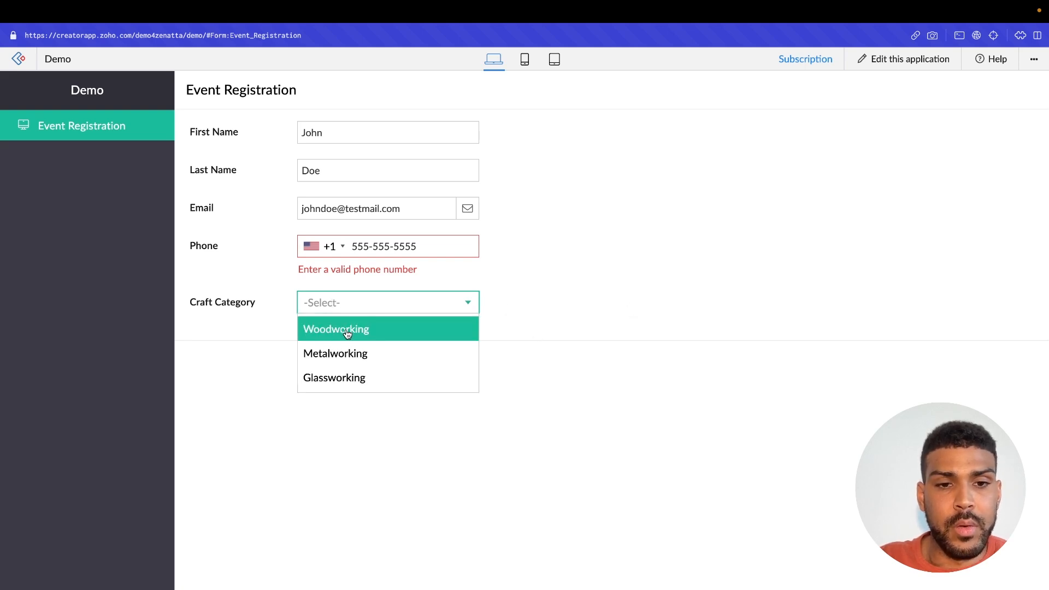
click(340, 332)
click(346, 341)
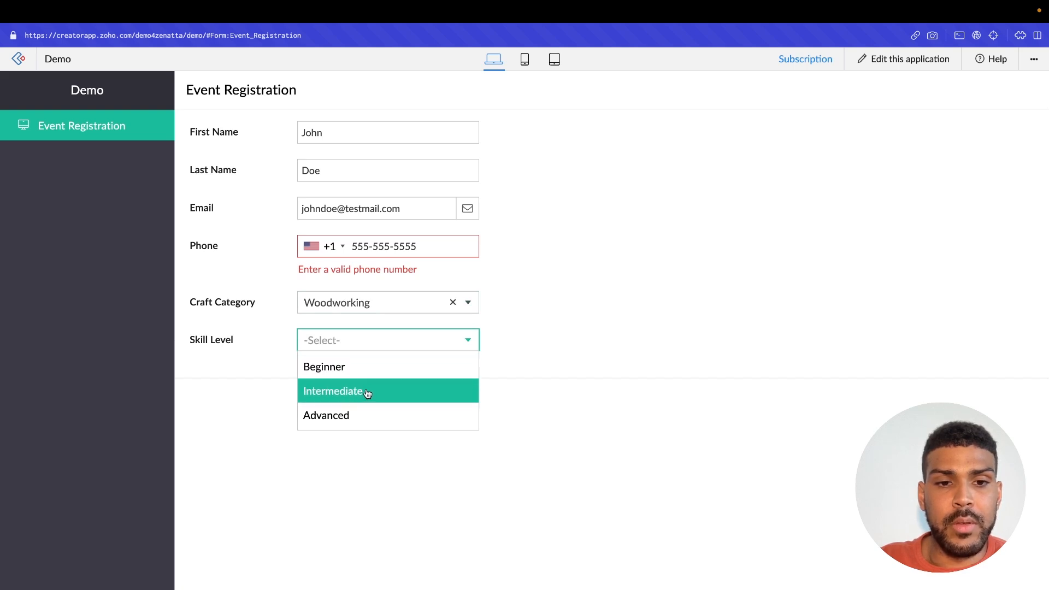
click(366, 392)
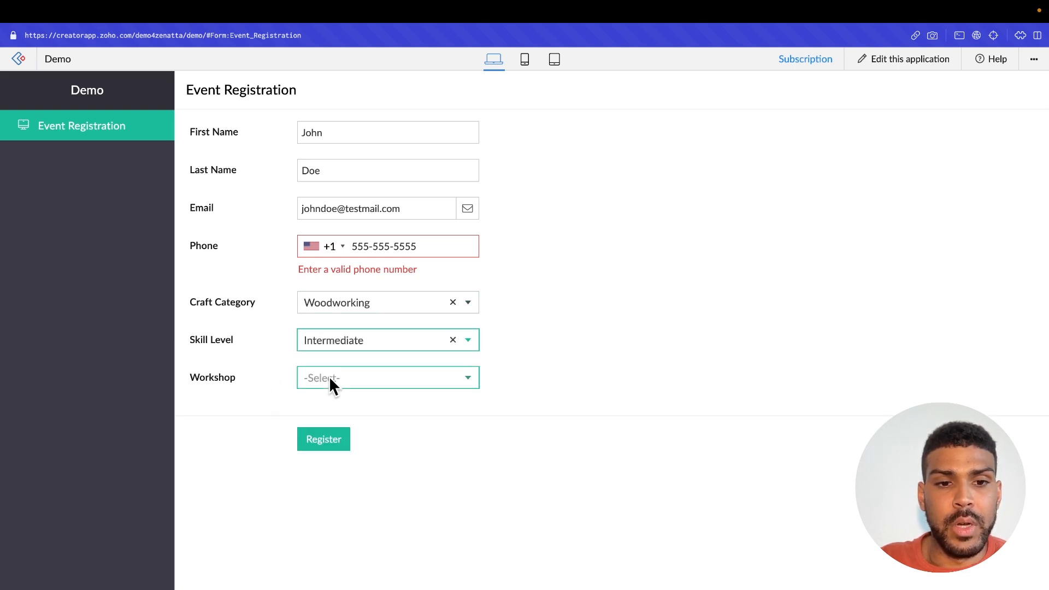
Check the Workshop list, which offers only 'null (2023-10-17 - 2023-10-18)', then return to the form workflows.
click(351, 378)
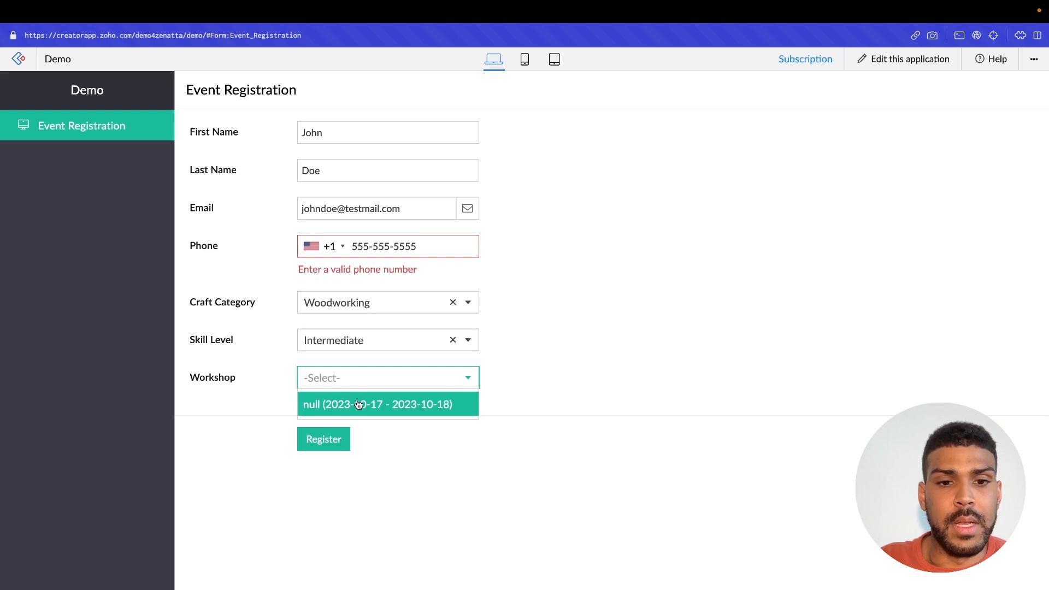
click(429, 413)
click(379, 380)
click(442, 380)
click(379, 379)
click(379, 404)
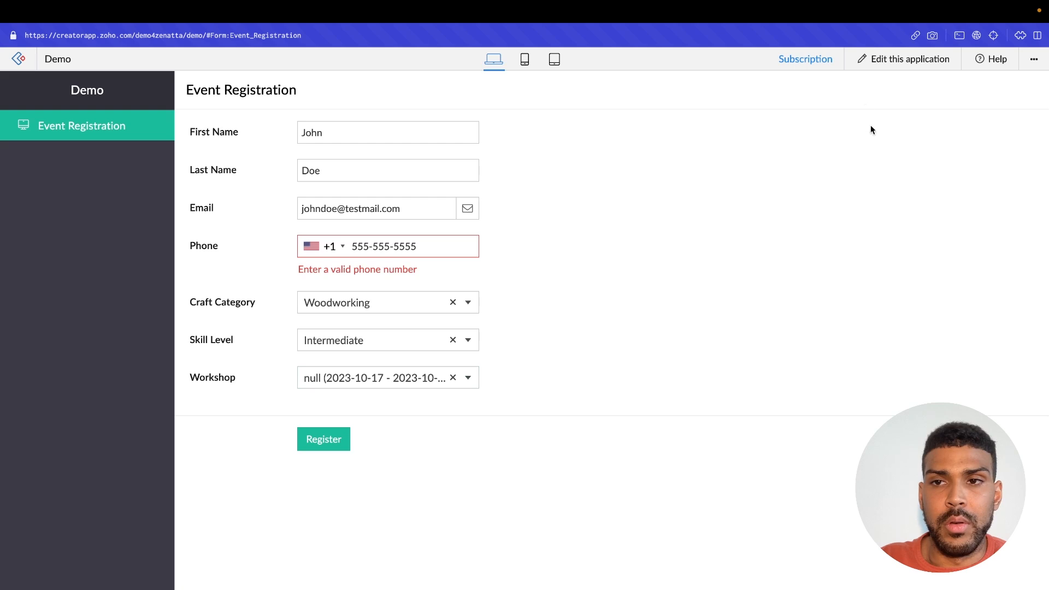
click(904, 58)
click(537, 61)
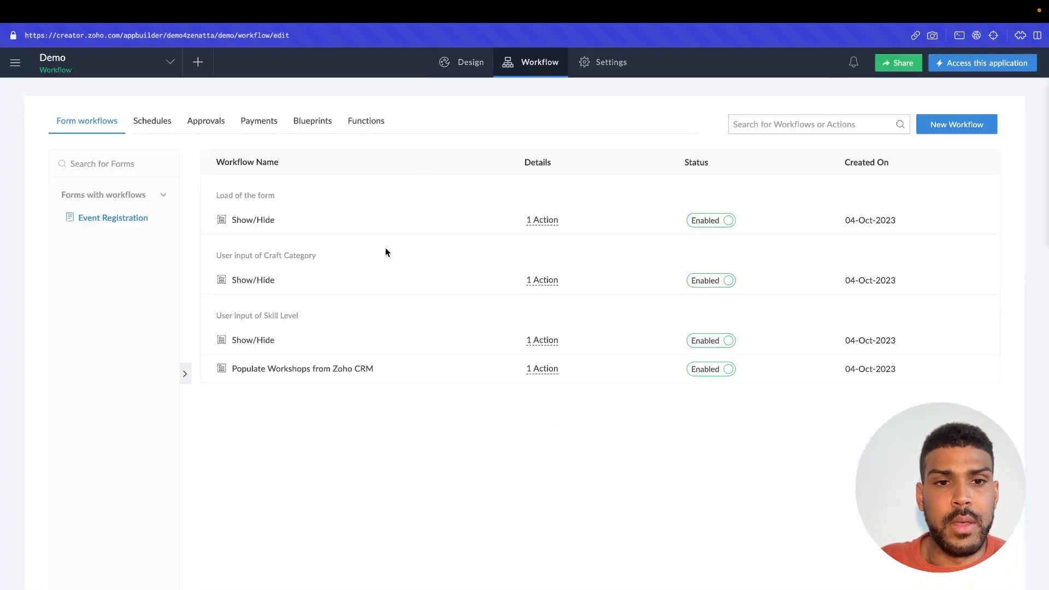
In the Populate Workshops from Zoho CRM script, replace Class_Name with Class on line 21 and return to the form.
click(250, 369)
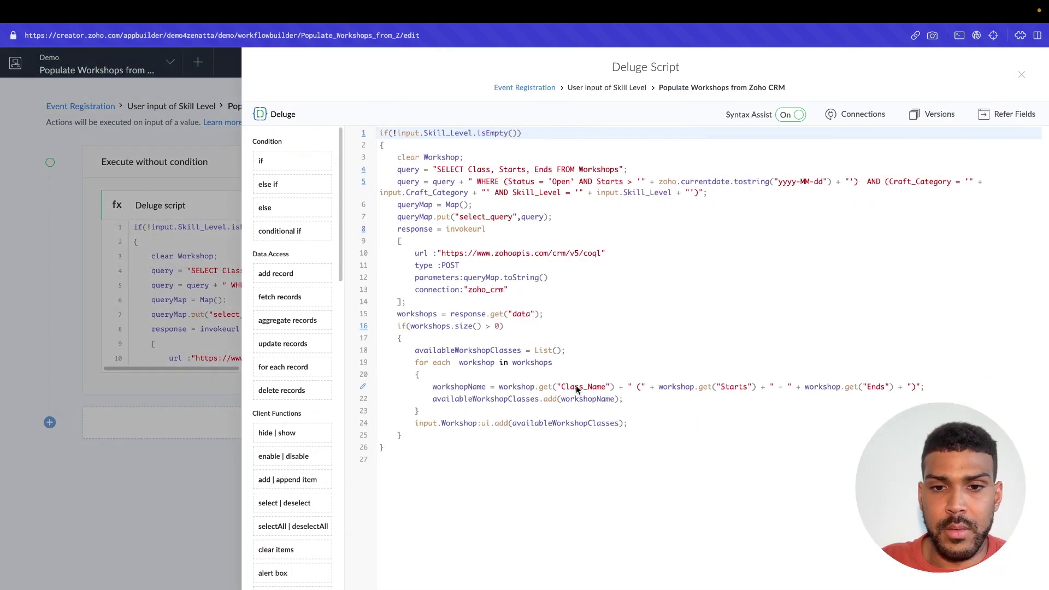
double_click(581, 385)
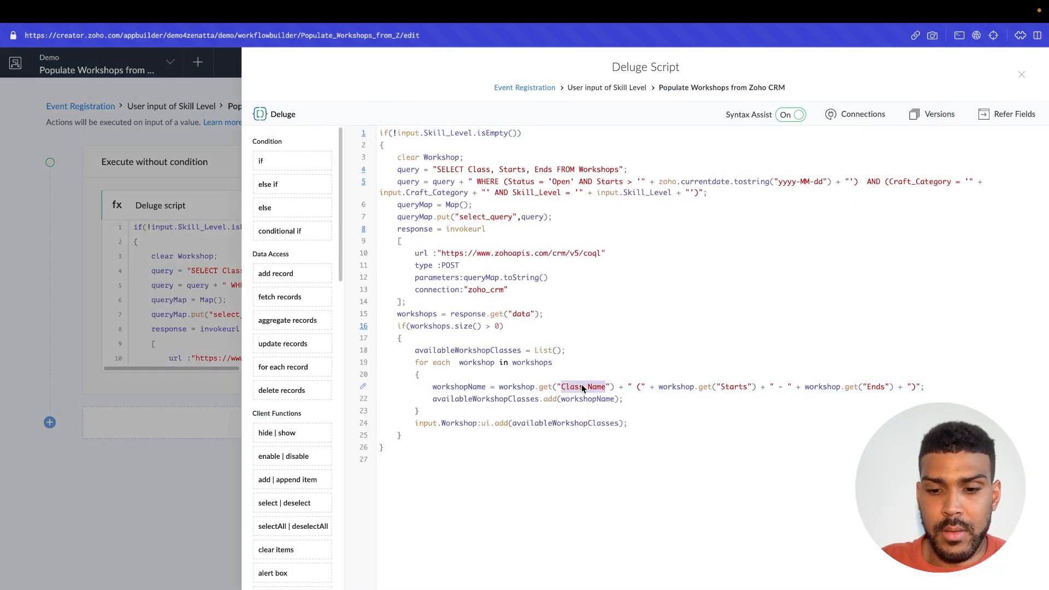
text(Class)
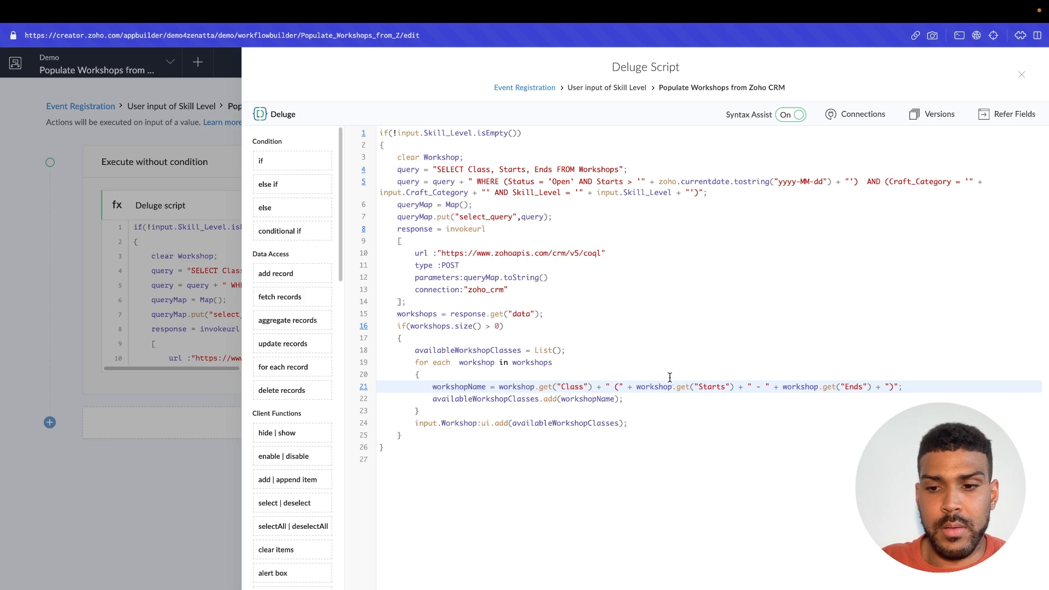
click(1021, 77)
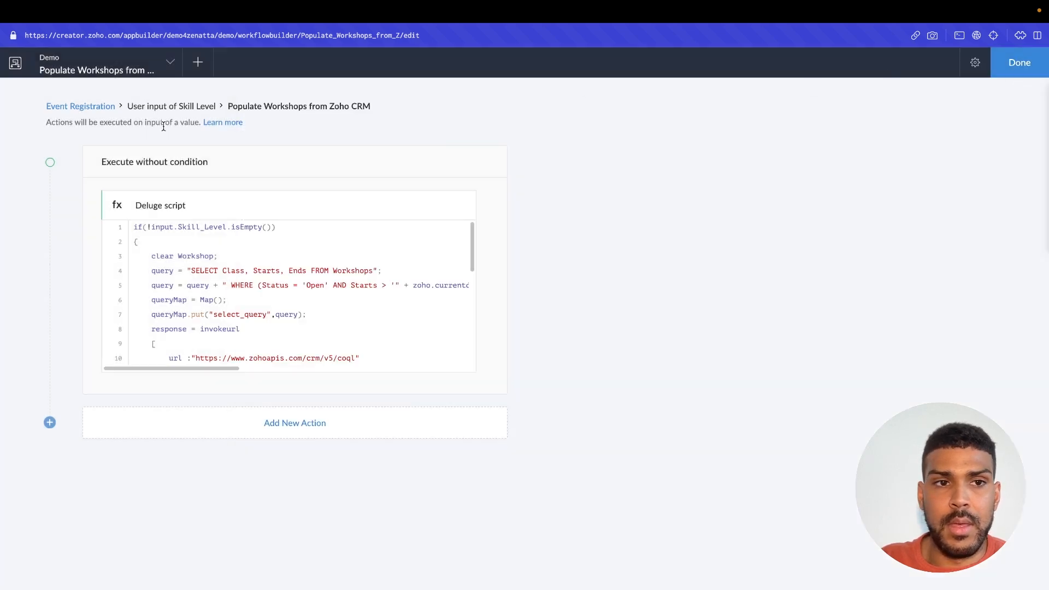
click(81, 107)
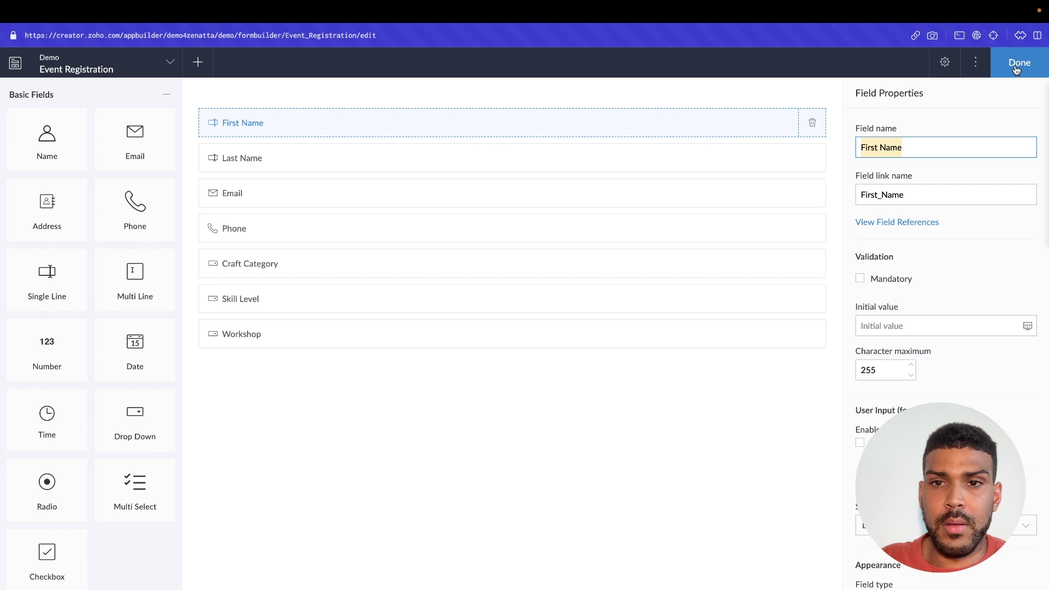
Retest the live form with name, email, phone, Woodworking category and Intermediate skill level.
click(1017, 64)
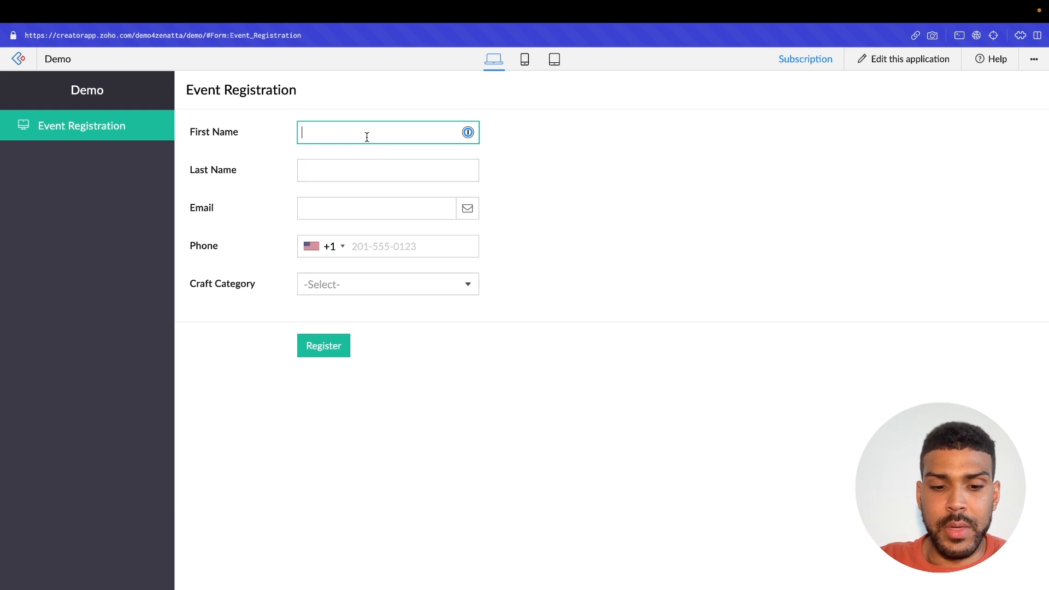
text(John)
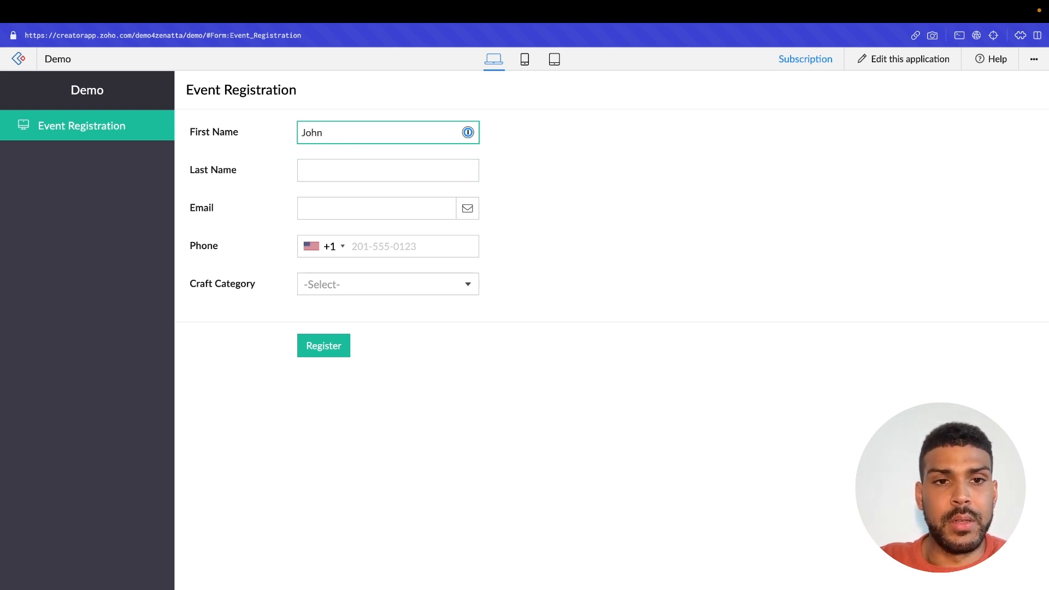
click(342, 165)
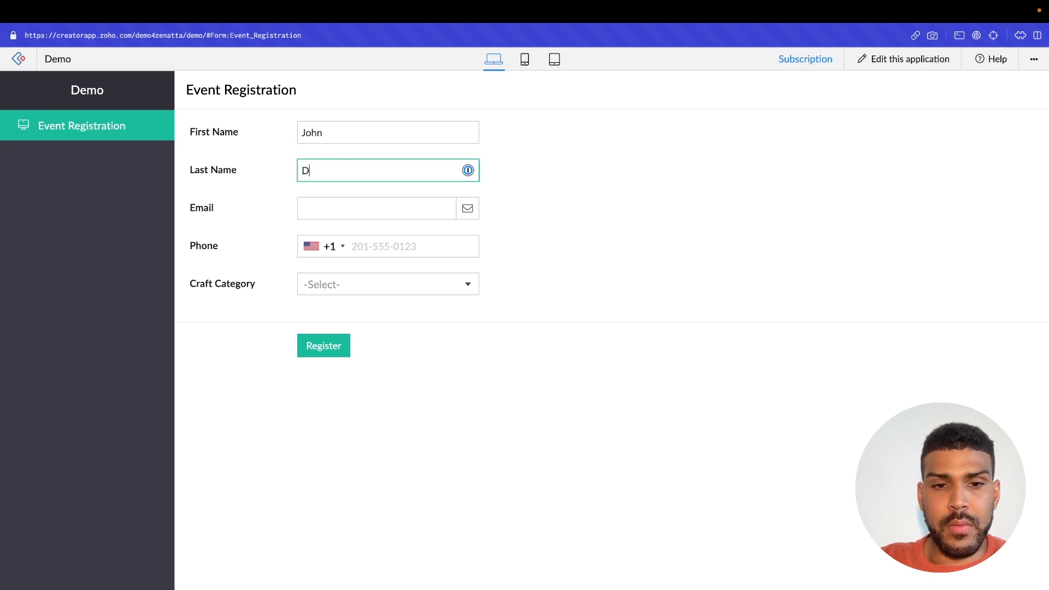
text(oe)
key(Tab)
text(johndoe@ma)
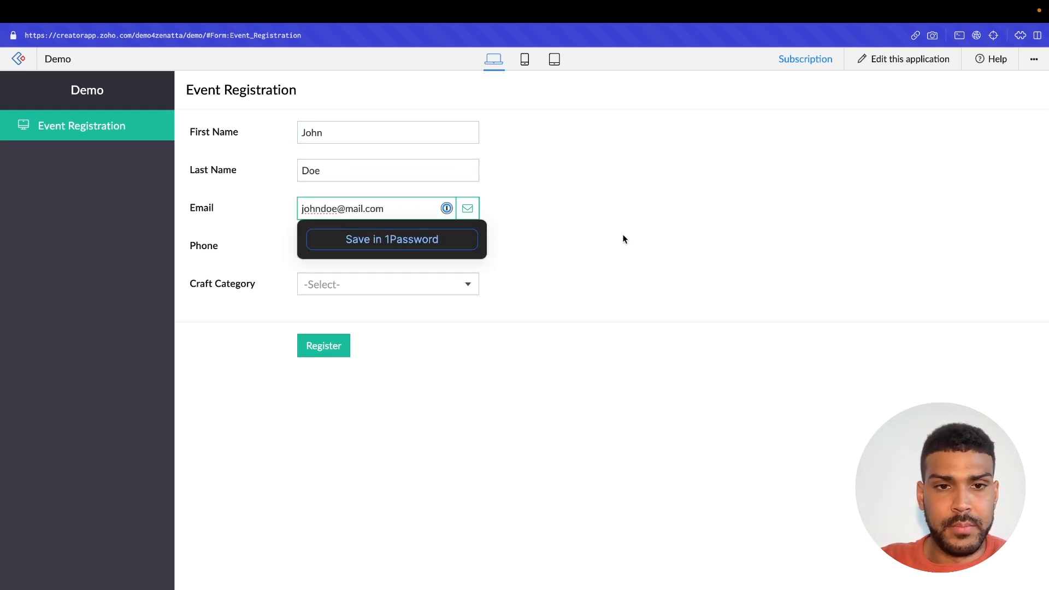
key(Tab)
text(555-123-4567)
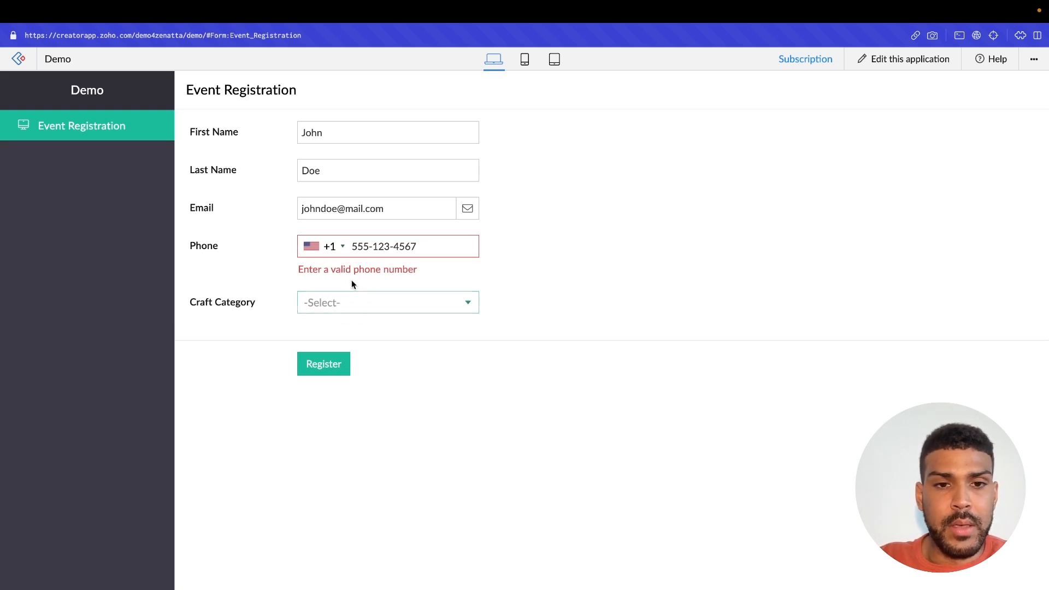
click(335, 303)
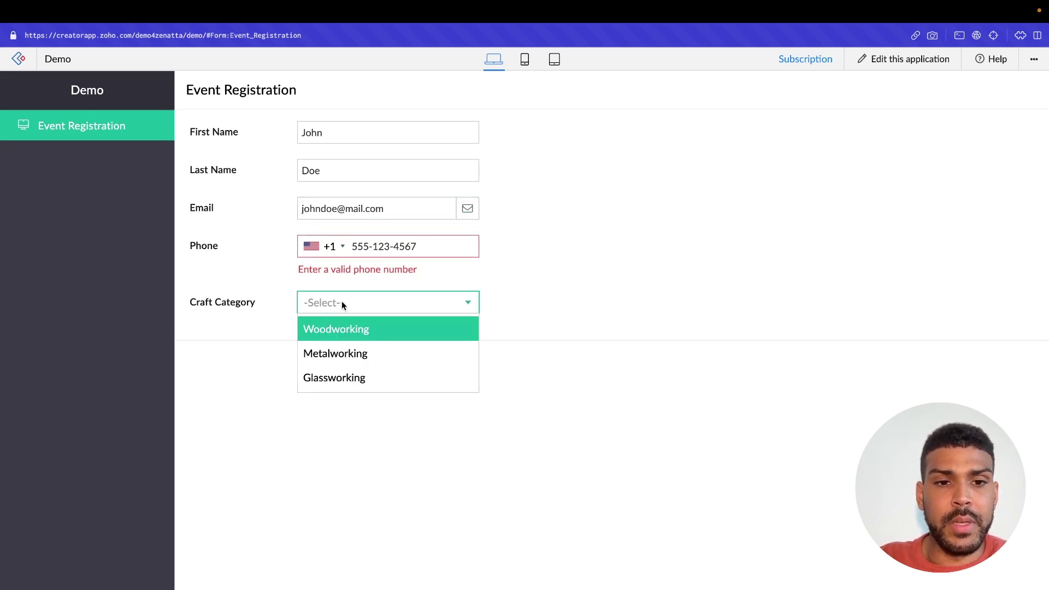
click(338, 329)
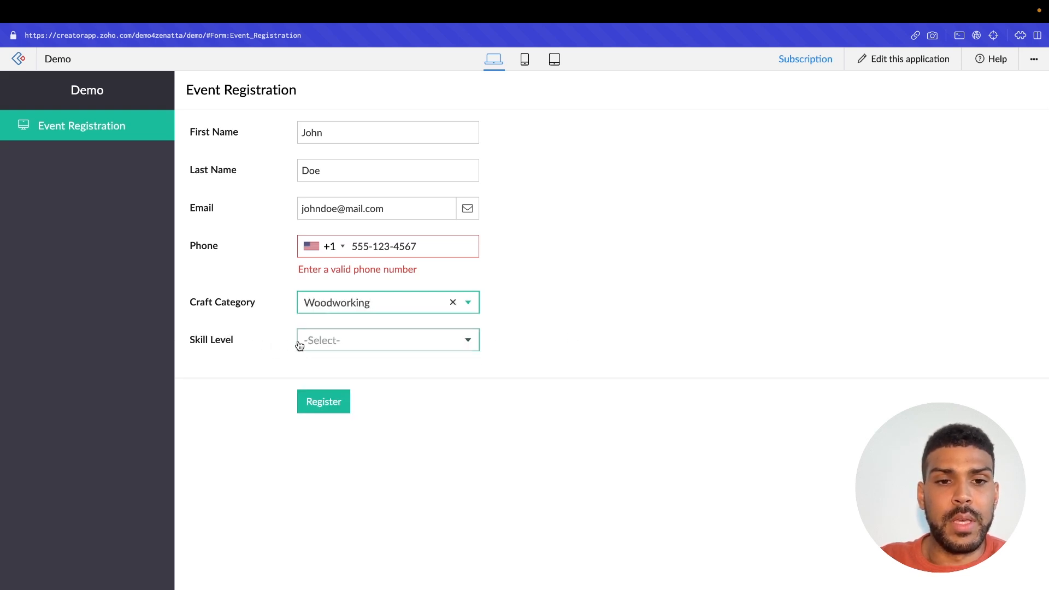
click(335, 341)
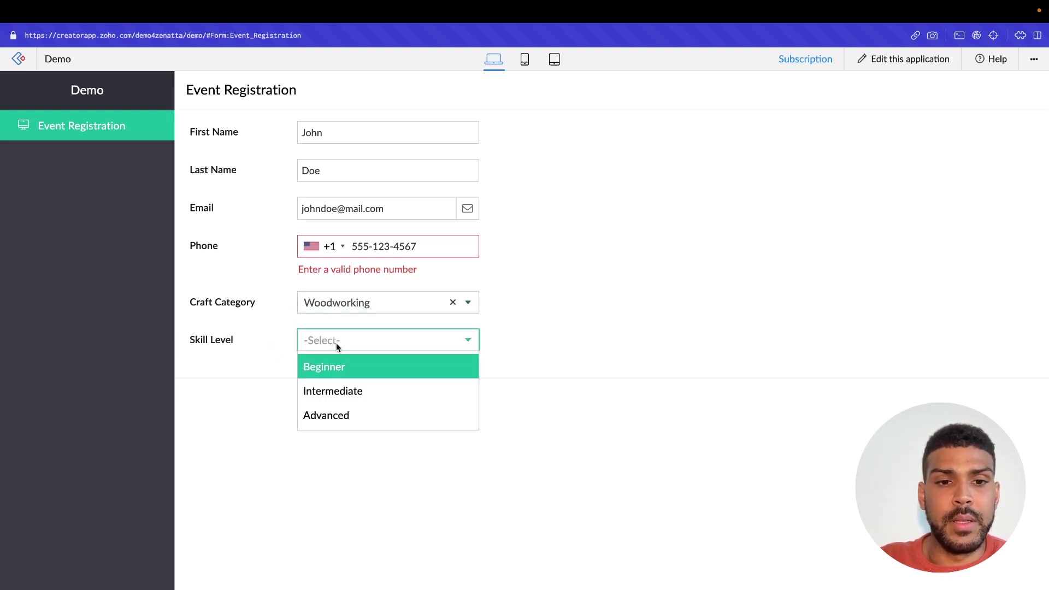
click(334, 393)
Confirm Workshop shows Cabinet Making for Intermediate, then Tool Safety and Basic Carpentry for Beginner.
click(334, 378)
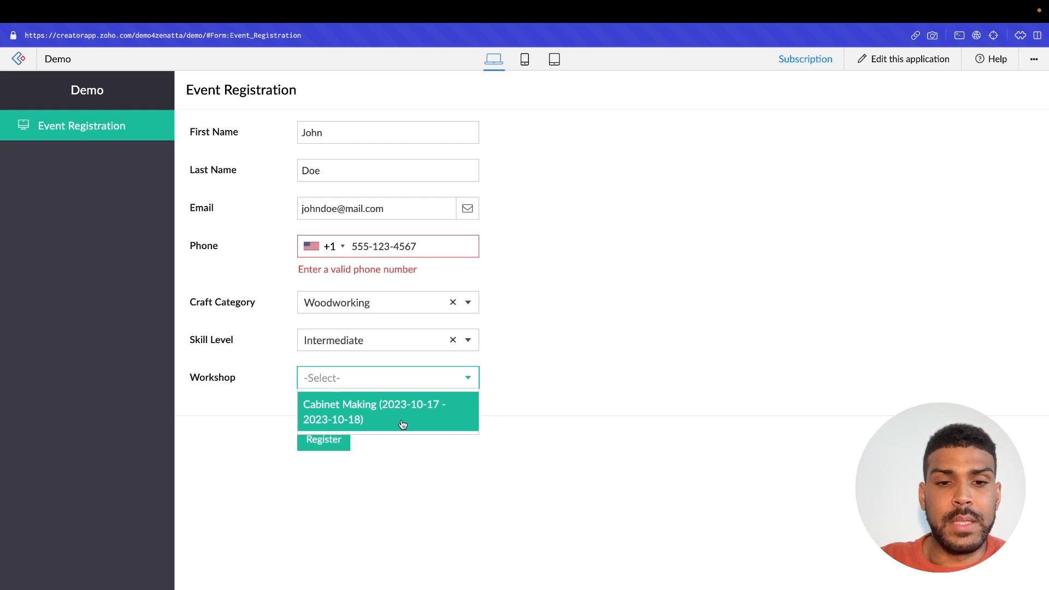
click(347, 382)
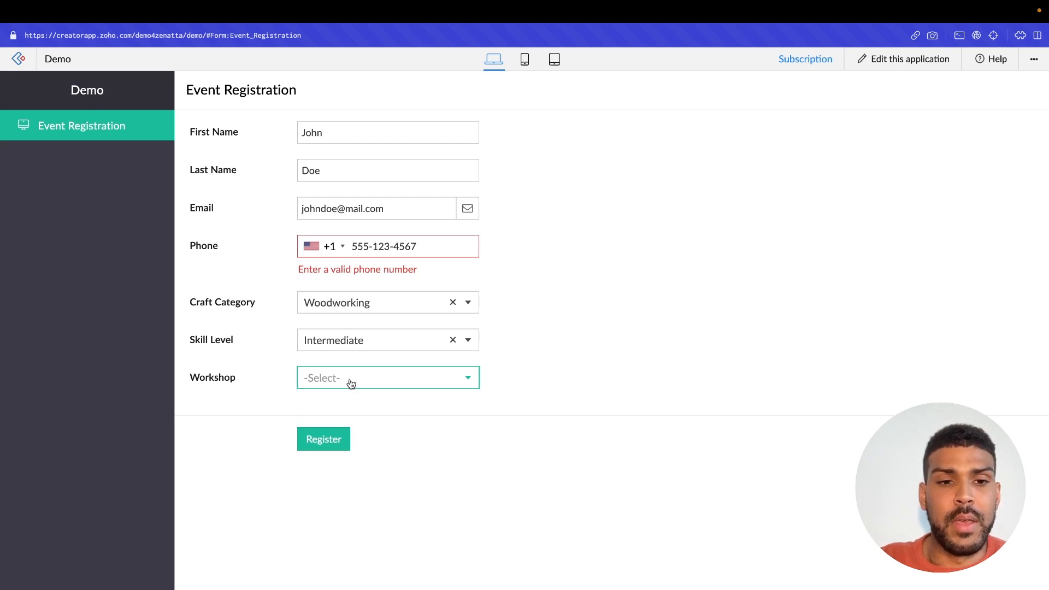
click(352, 341)
click(345, 372)
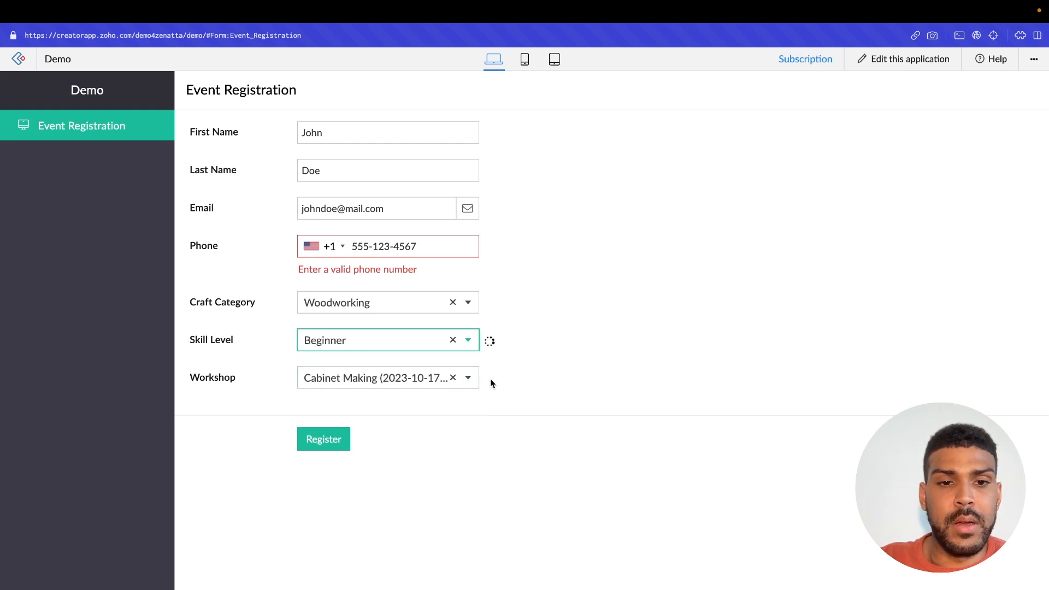
click(471, 378)
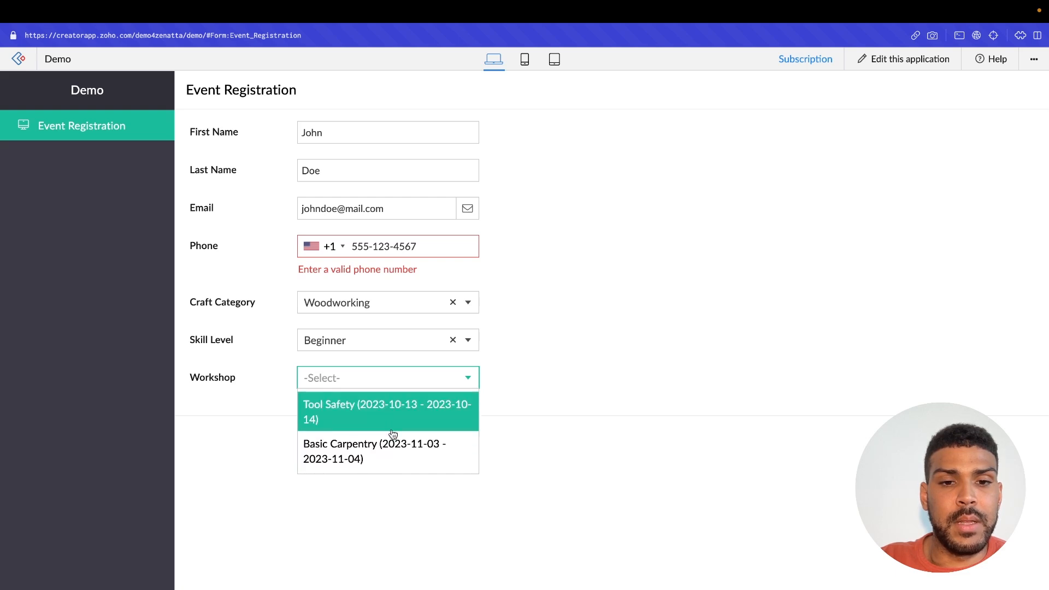
click(435, 384)
click(855, 152)
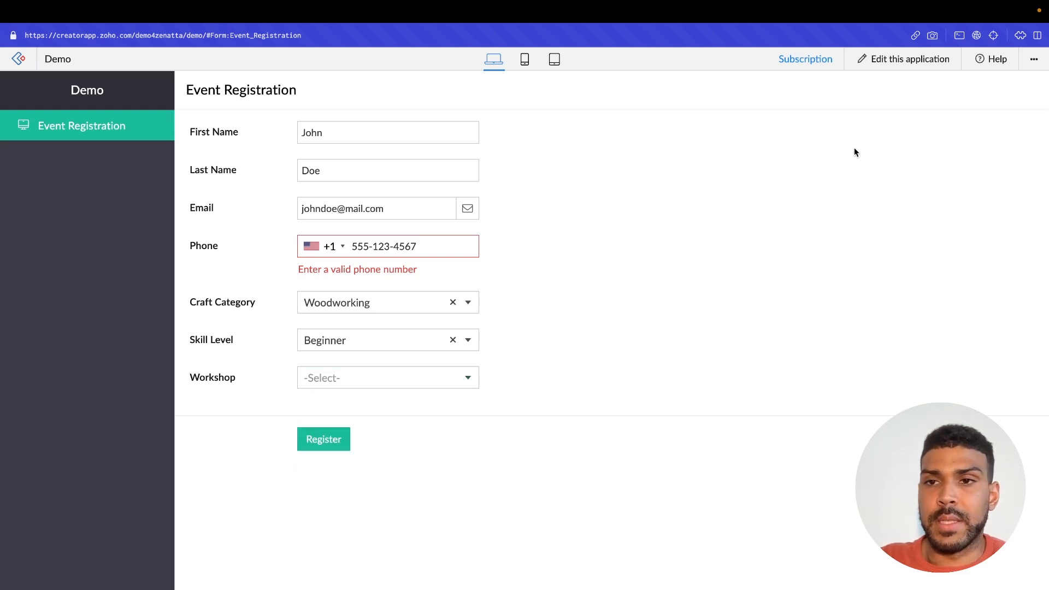
click(886, 64)
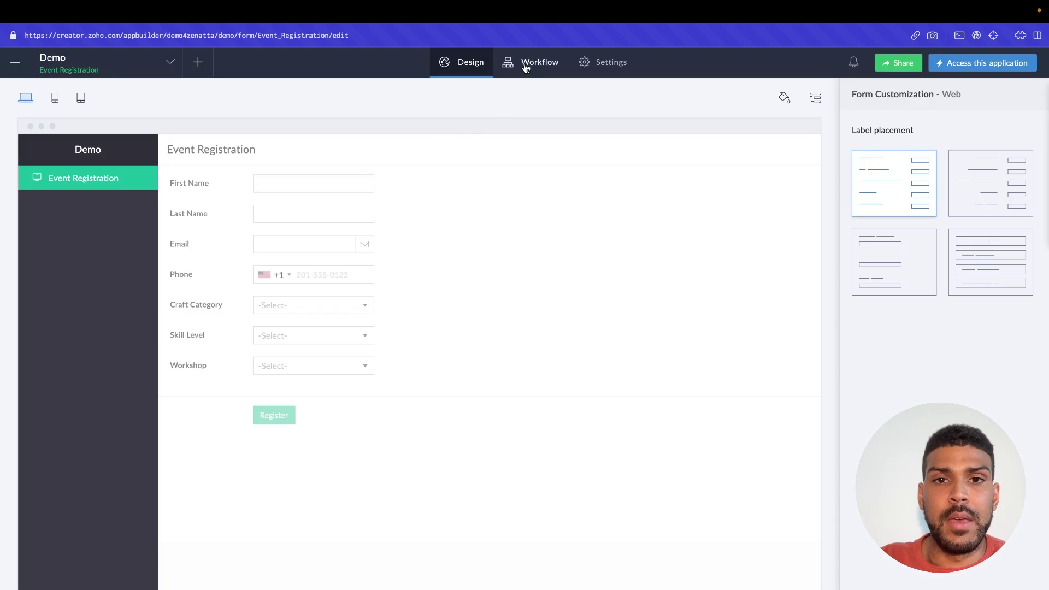
Reopen the Populate Workshops from Zoho CRM script and highlight availableWorkshopClasses on line 24.
click(532, 63)
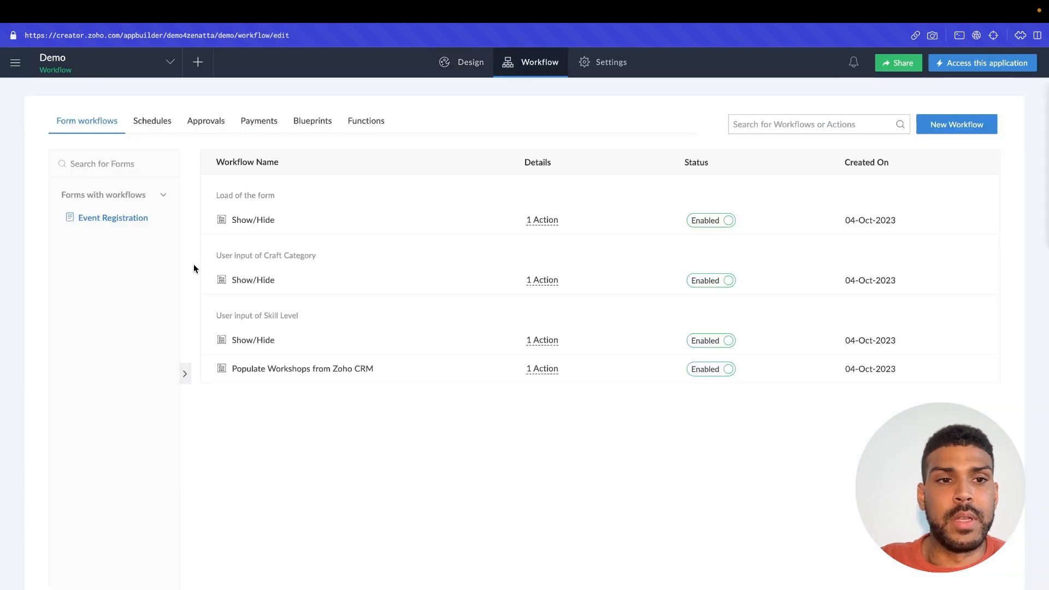
click(299, 369)
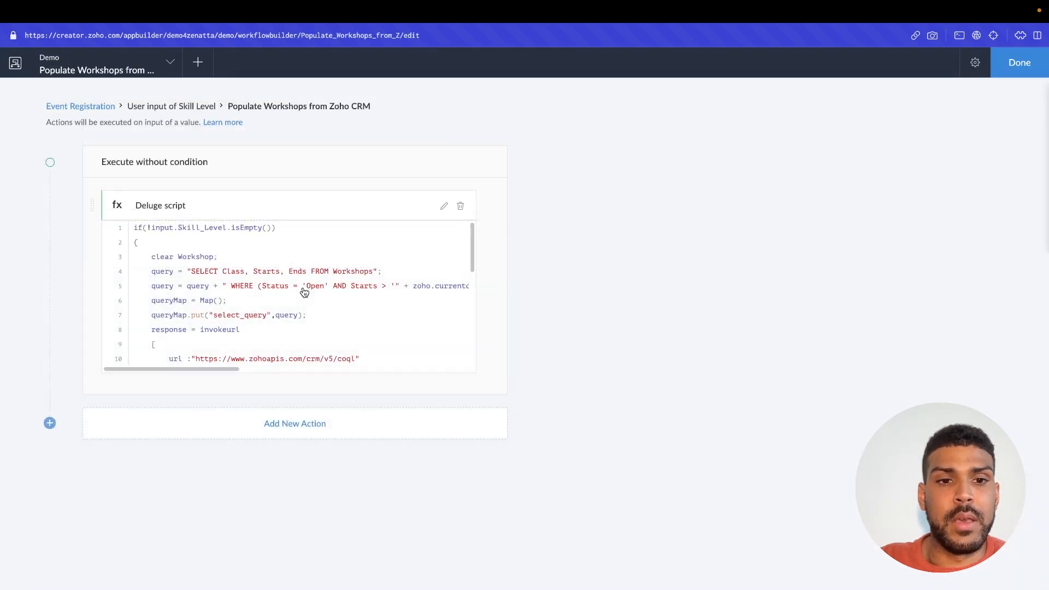
click(302, 294)
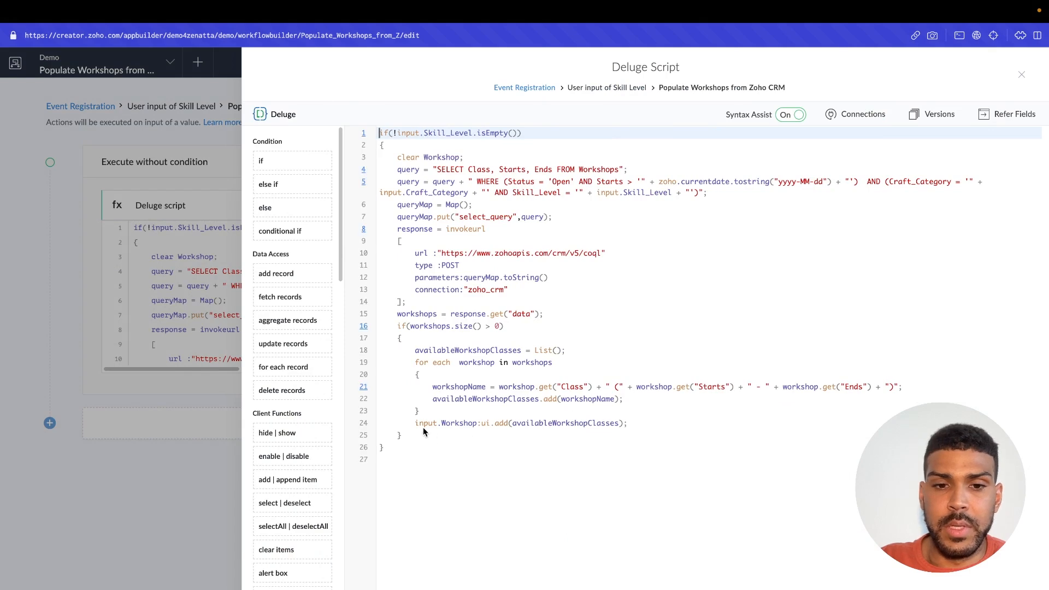
drag(414, 423, 492, 424)
click(480, 424)
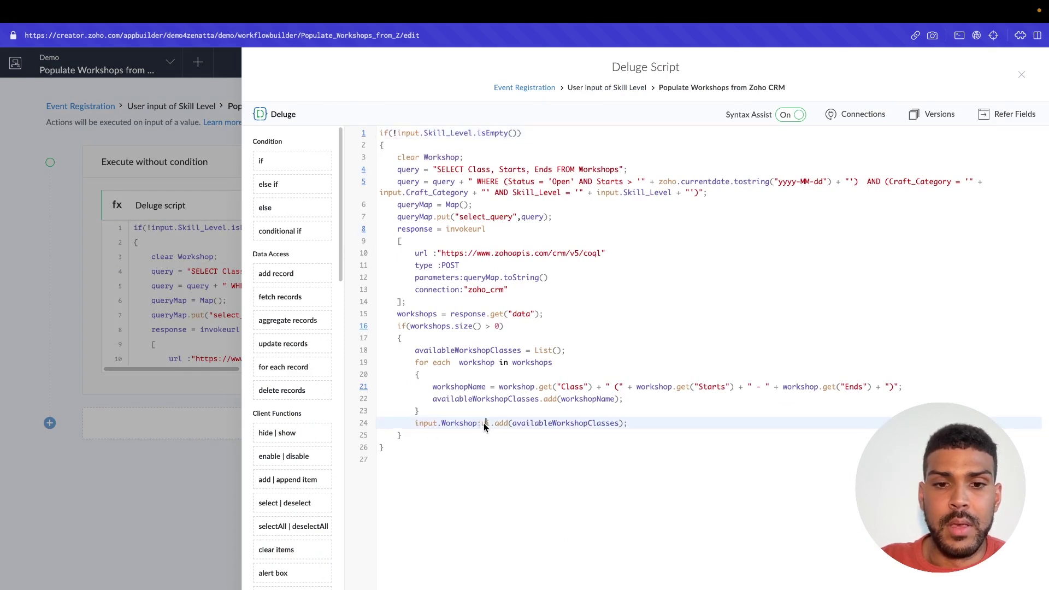
double_click(537, 422)
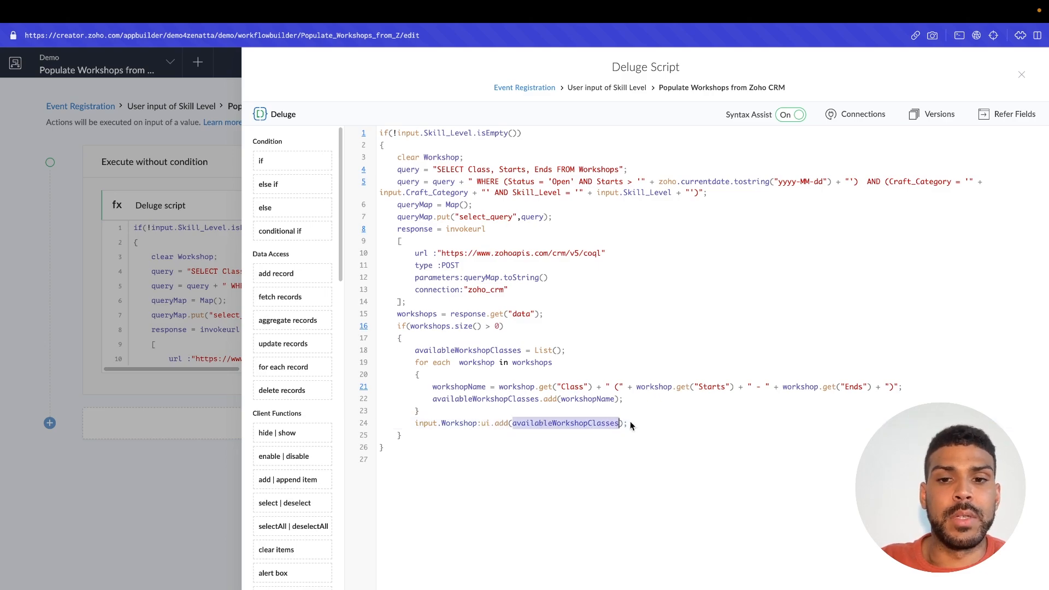